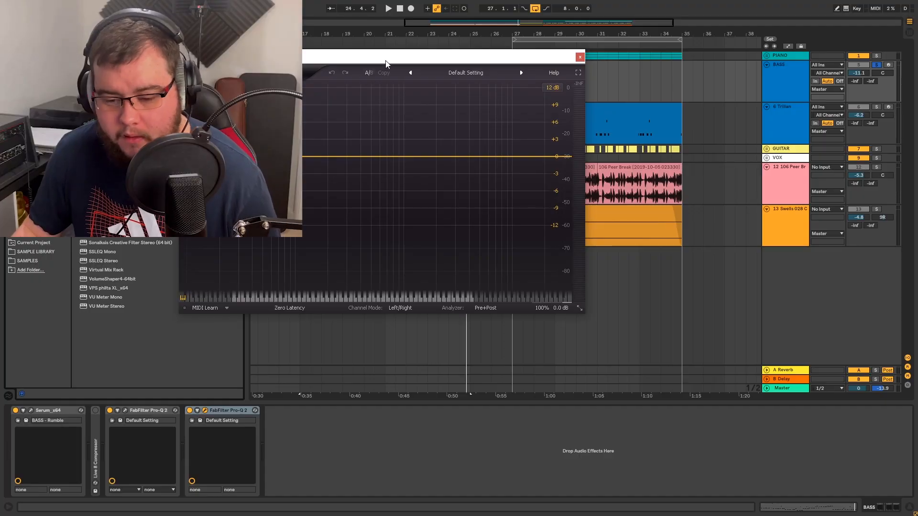
- Play the breakdown bass and probe its fundamental peak in Pro-Q 2 with a temporary band at about 45 Hz, removing the band
left_click_drag(387, 64, 596, 171)
left_click(795, 71)
key("space")
left_click_drag(495, 170, 505, 155)
left_click(478, 251)
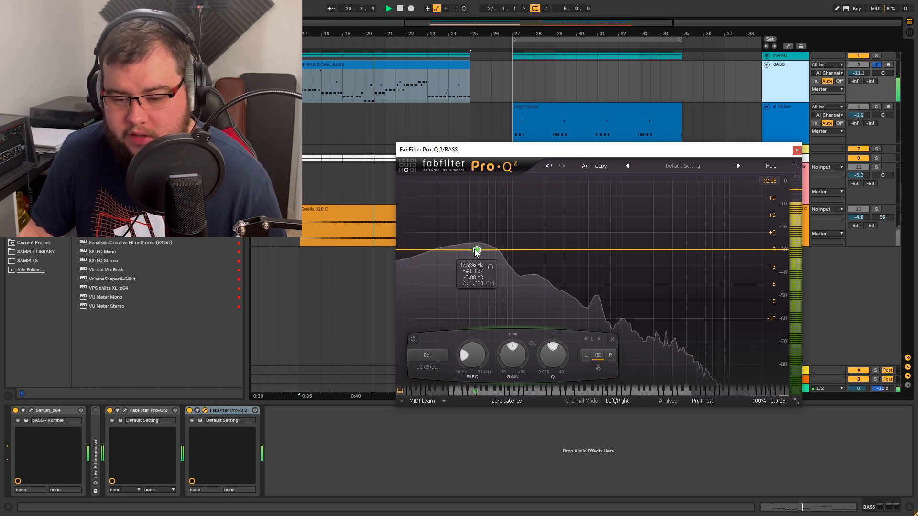
left_click_drag(475, 250, 475, 250)
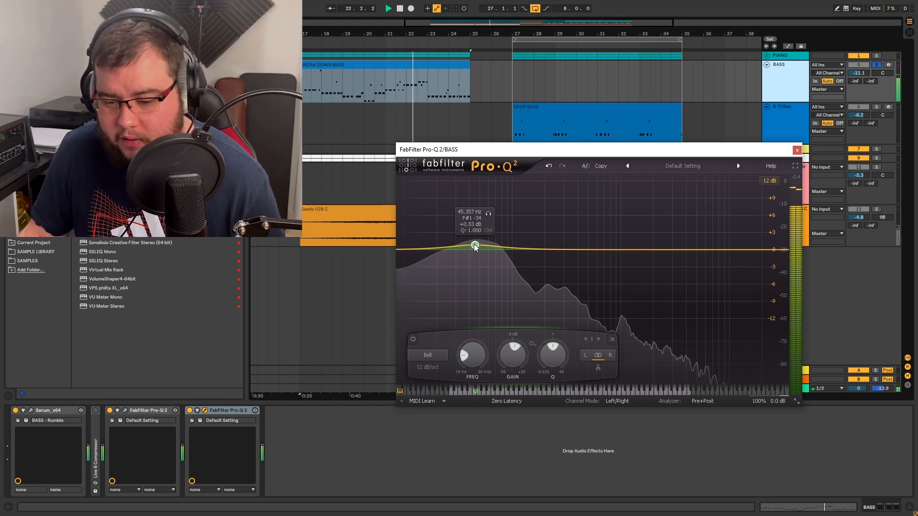
right_click(475, 247)
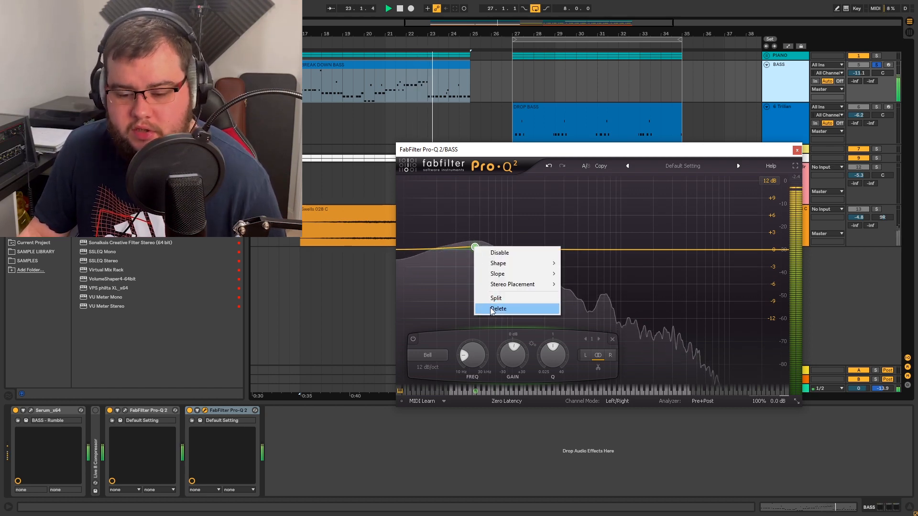
left_click(497, 309)
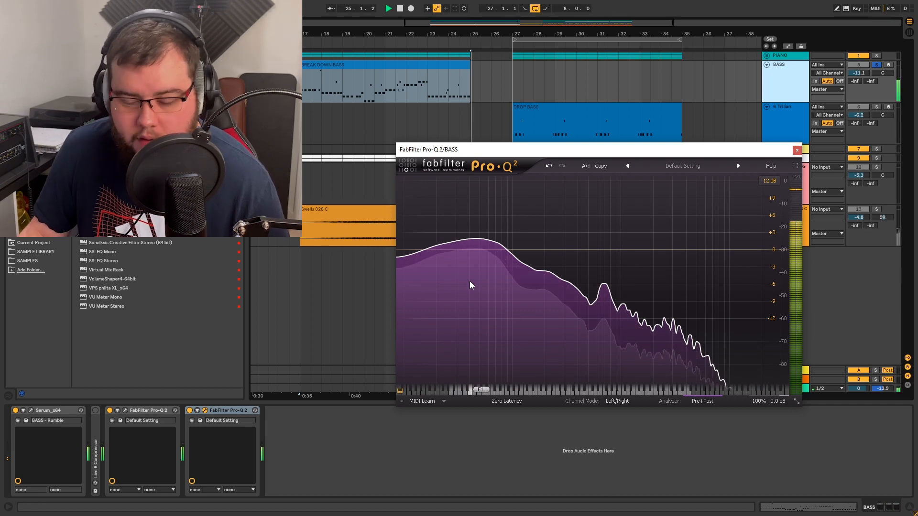
- Mark the bass fundamental once more with an EQ band at about 47 Hz and delete that band
left_click(476, 248)
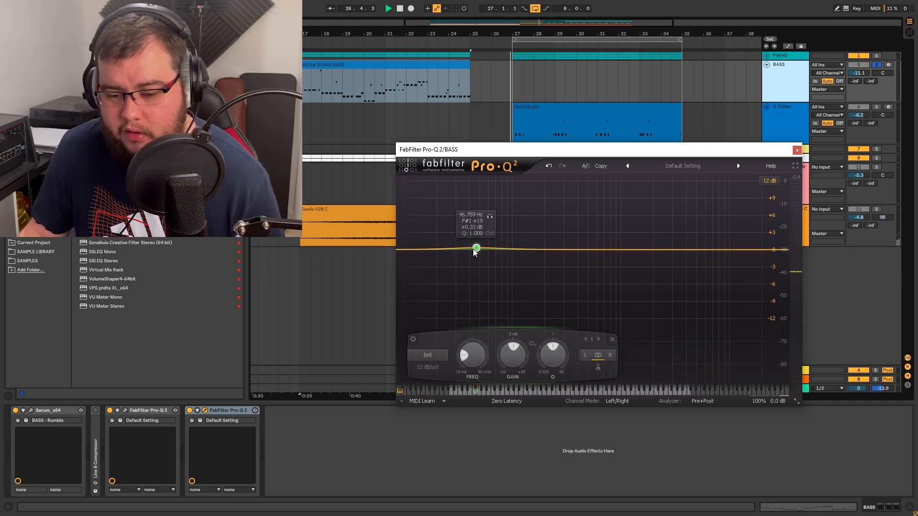
right_click(476, 249)
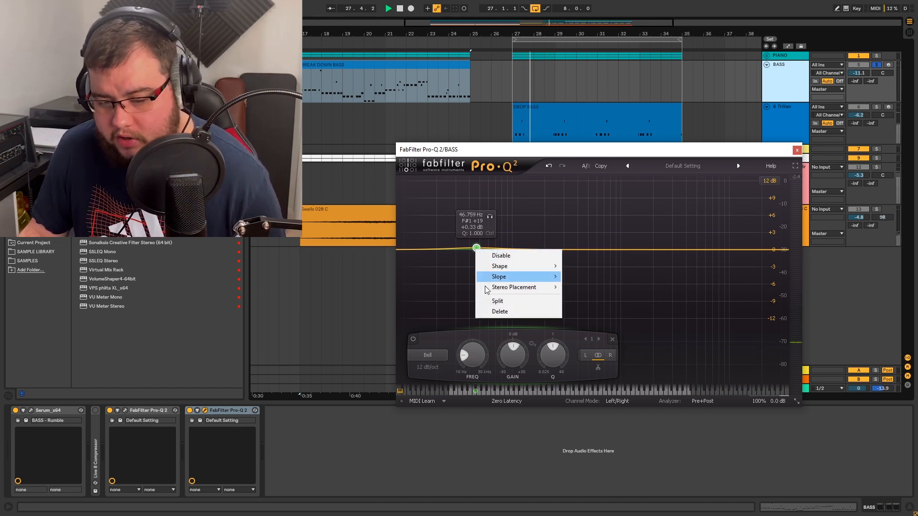
left_click(494, 311)
- Transpose all notes of the BREAK DOWN BASS clip up one octave and play the result
left_click(385, 65)
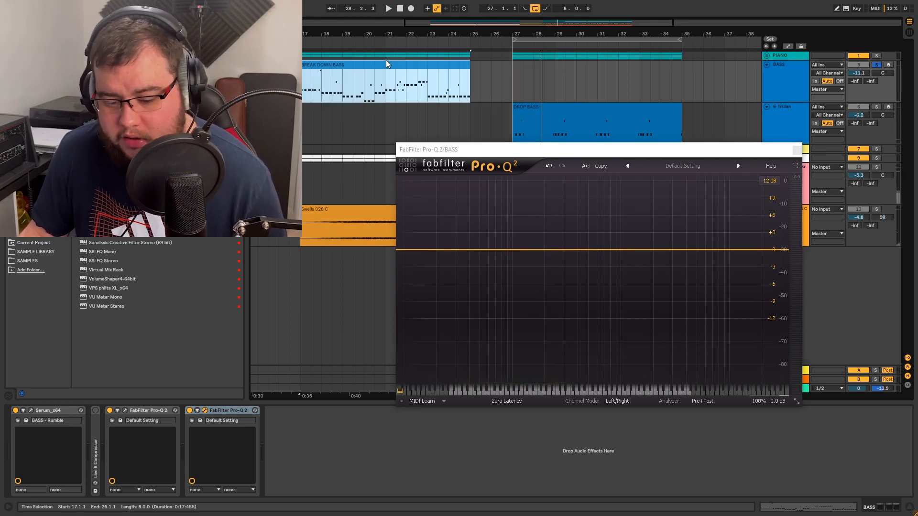
double_click(380, 66)
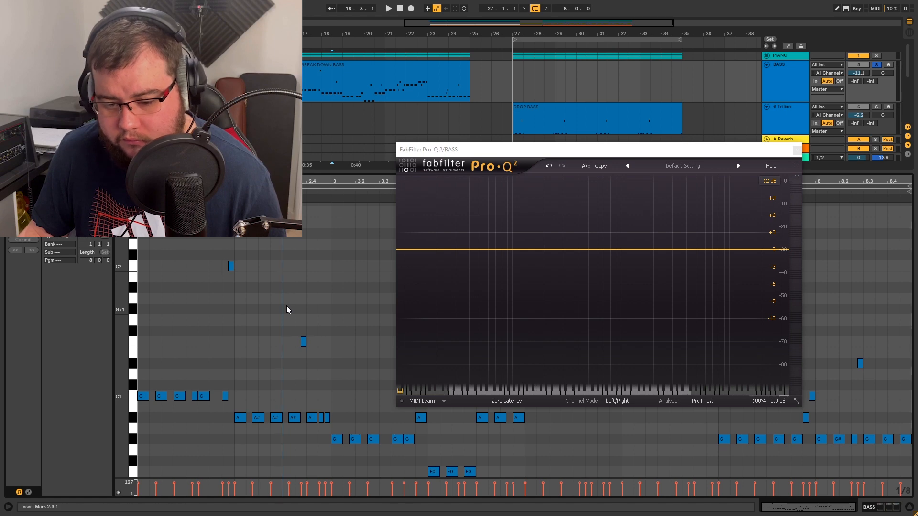
key("shift+Up")
key("space")
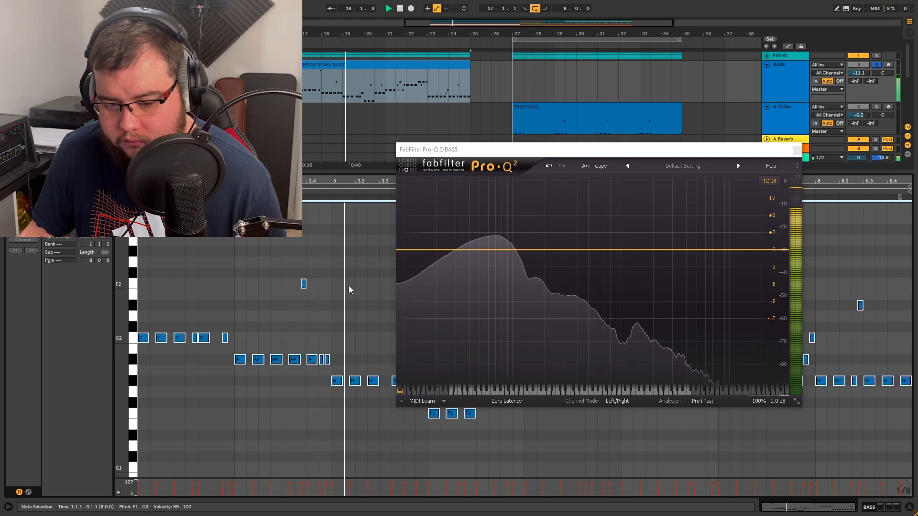
- Probe the transposed bass's peak with a temporary EQ band at about 63 Hz
left_click_drag(489, 252, 494, 252)
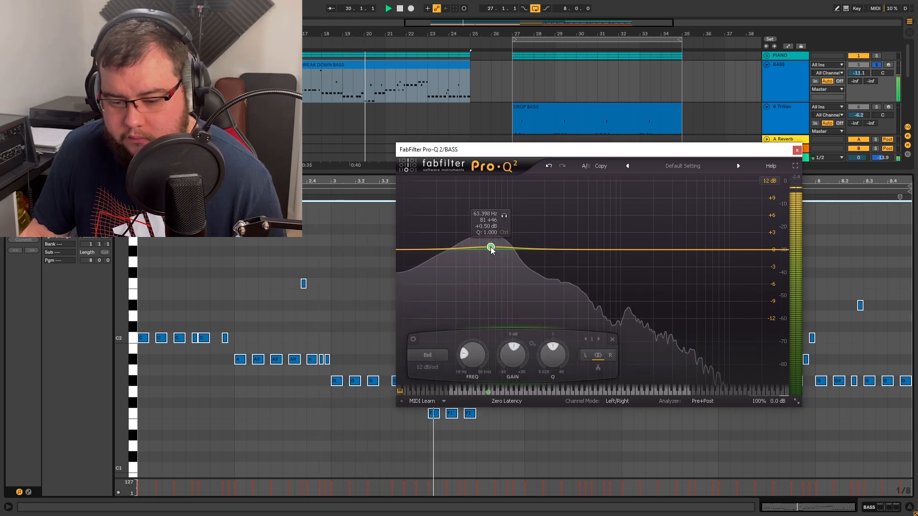
right_click(494, 253)
left_click(488, 252)
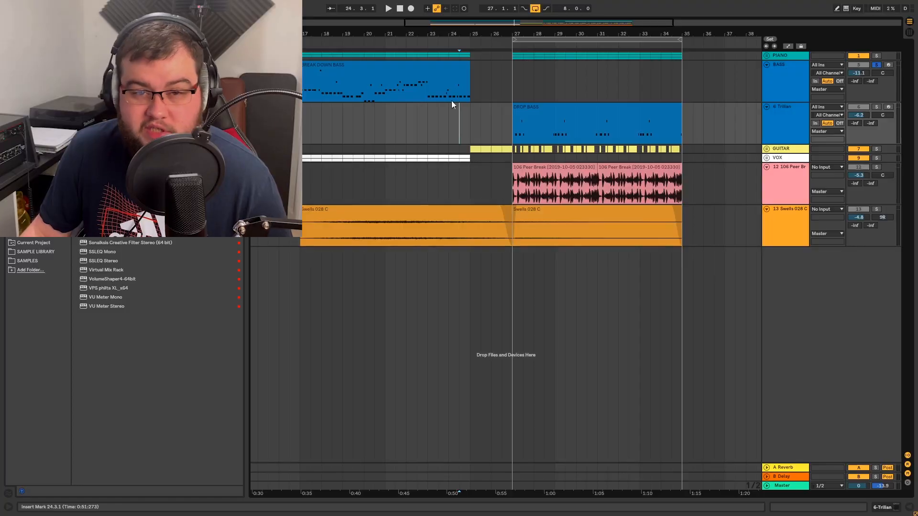
- Reopen the BREAK DOWN BASS clip and raise all of its notes from the C2 range to the C3 range
double_click(365, 71)
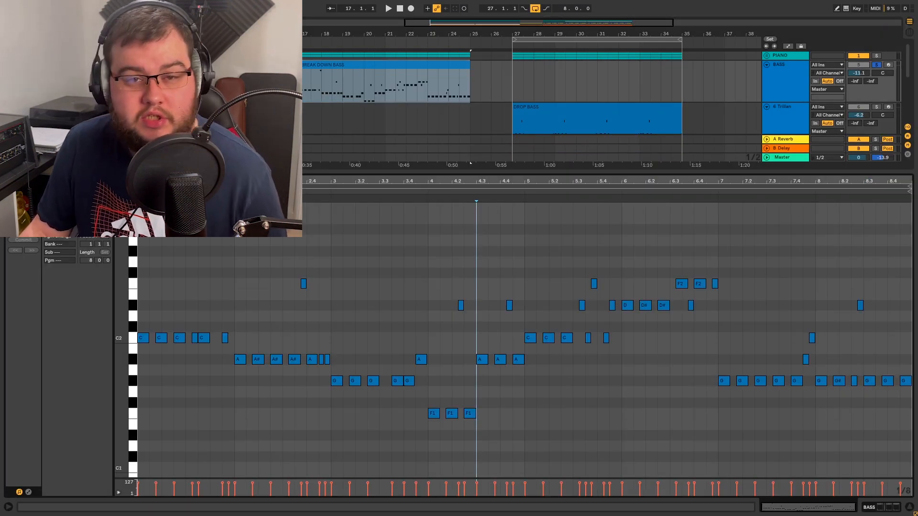
scroll(368, 86, "right", 5)
left_click_drag(136, 35, 367, 93)
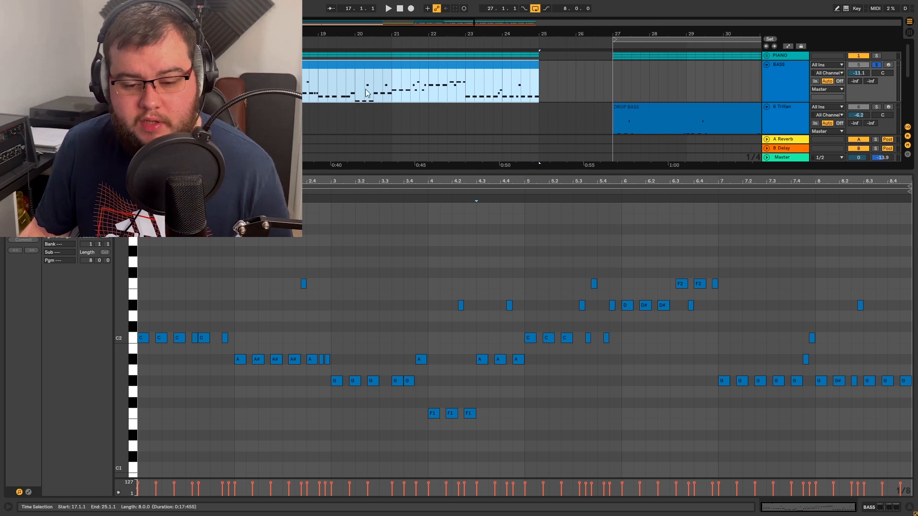
key("space")
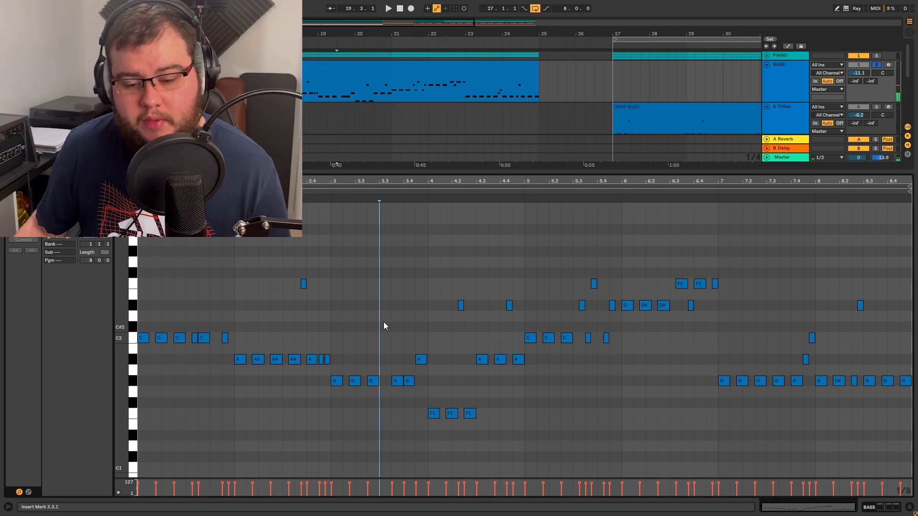
key("ctrl+a")
key("shift+Up")
key("space")
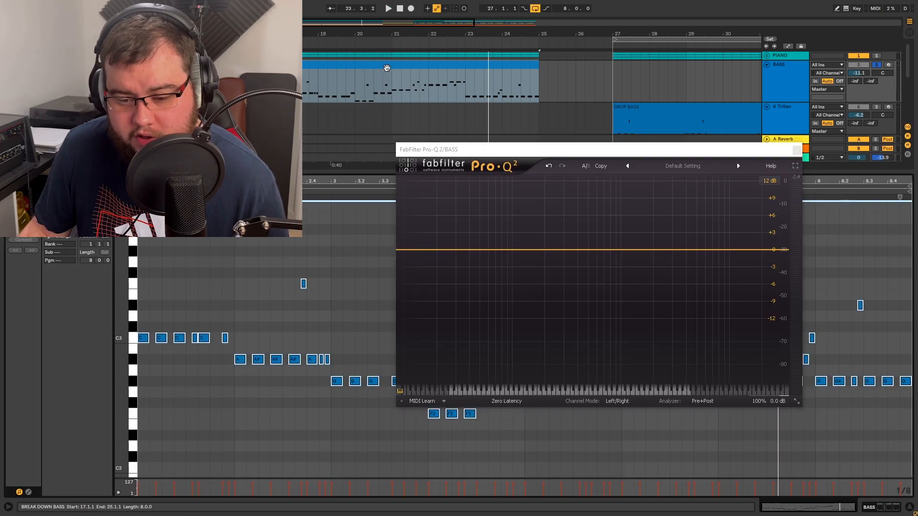
- Play the breakdown bass and mark its higher fundamental peak with an EQ band at about 133 Hz
double_click(380, 77)
key("space")
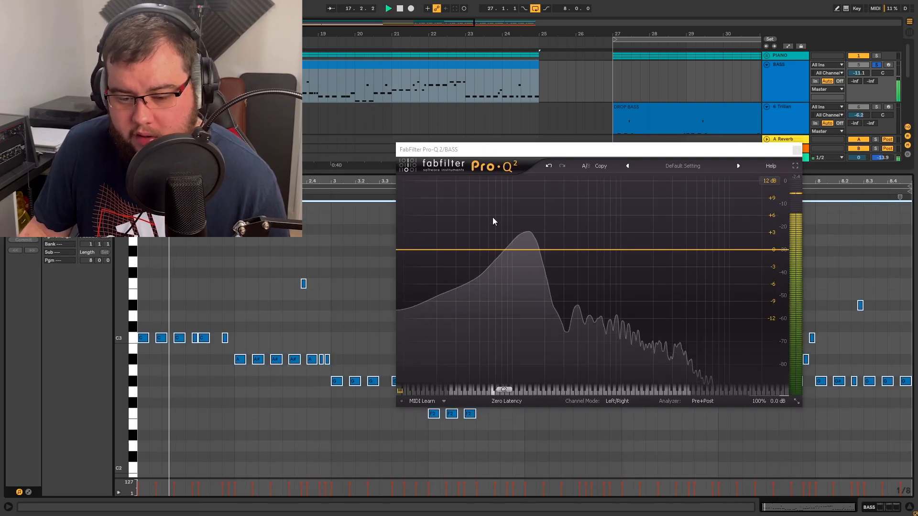
left_click(526, 249)
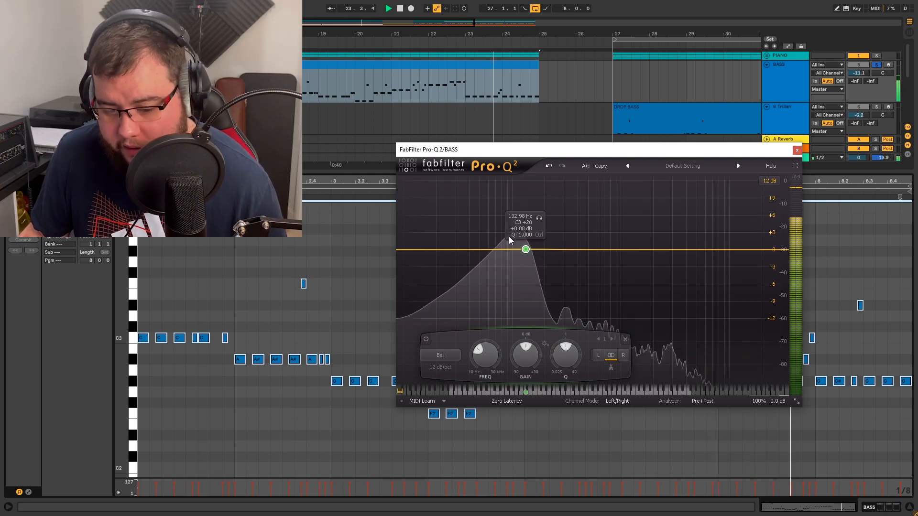
- Transpose all notes of the bass clip down one octave and move the EQ band onto the lower fundamental peak during playback
key("space")
left_click(285, 307)
key("ctrl+a")
key("shift+Down")
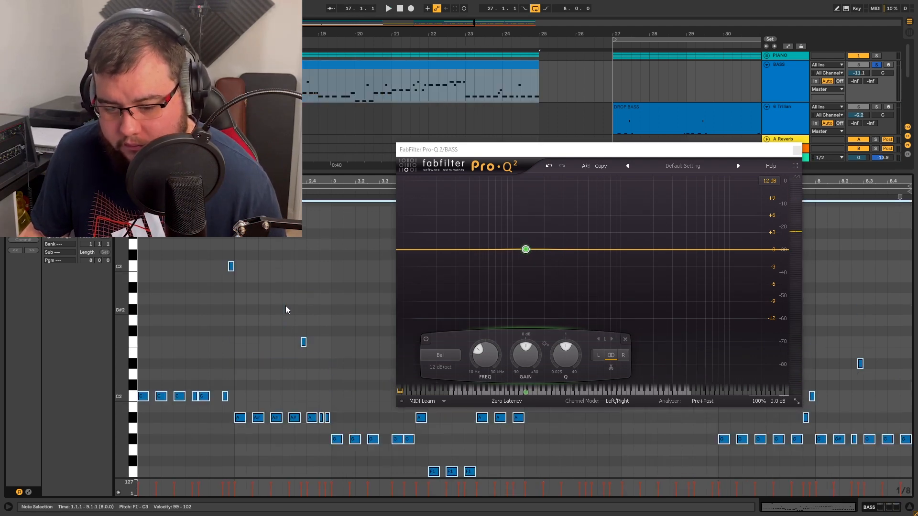
key("space")
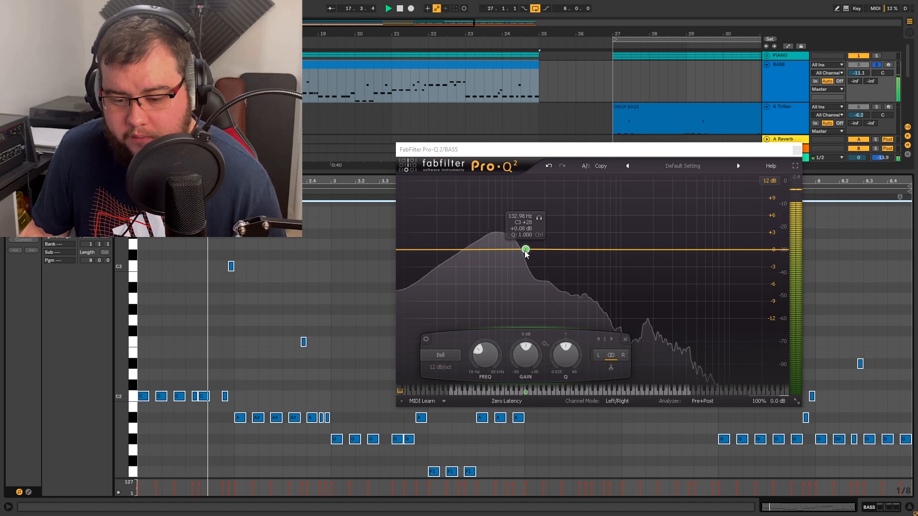
left_click_drag(526, 252, 500, 253)
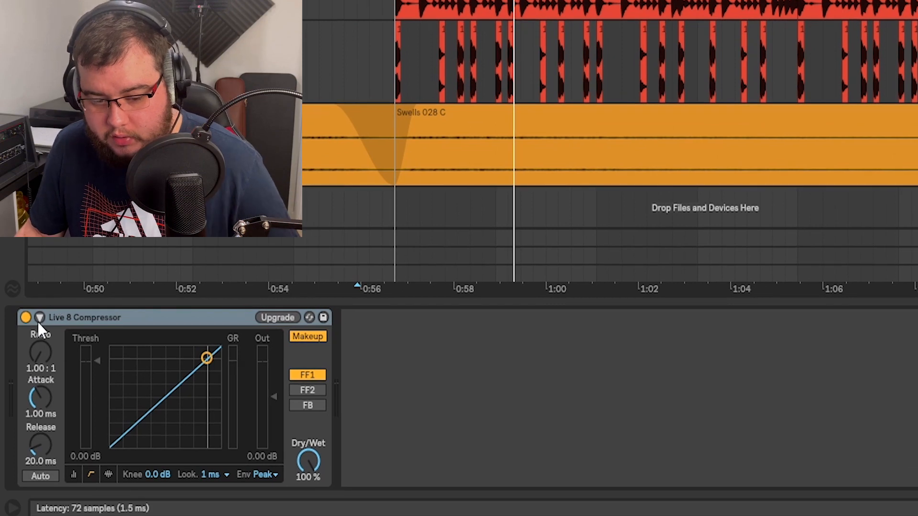
- Enable sidechaining on the Live 8 Compressor with KICK SC TRIGGER as its audio source
left_click(39, 318)
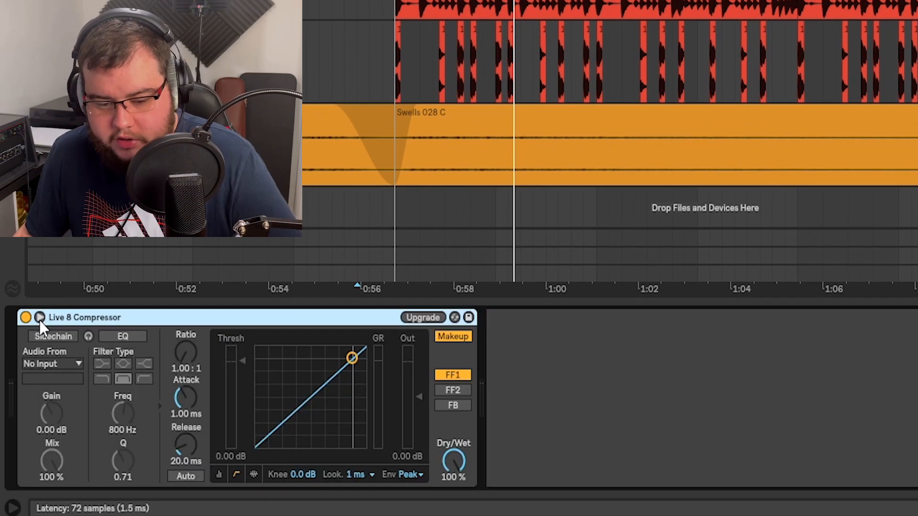
left_click(62, 336)
left_click(62, 365)
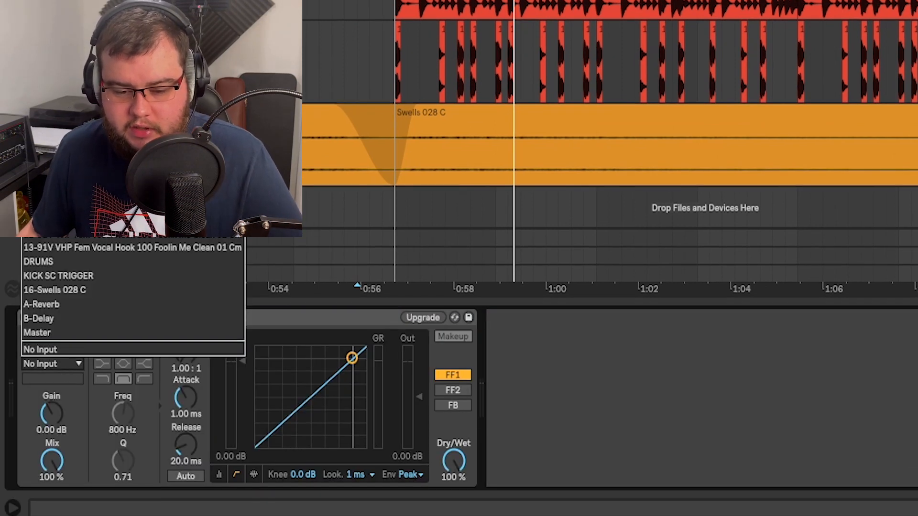
left_click(67, 275)
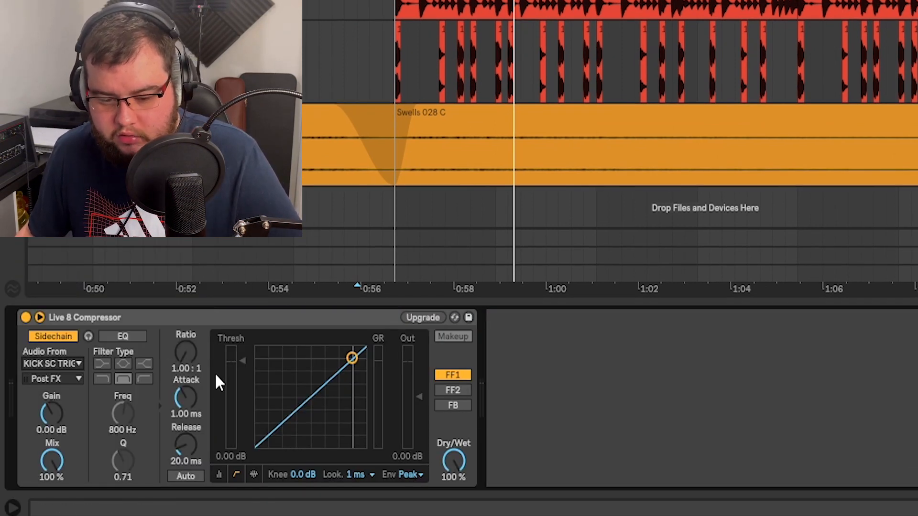
- Set the compressor's lookahead to 10 ms and its ratio to 2.38:1, and show its gain reduction activity view
left_click(356, 475)
left_click(368, 475)
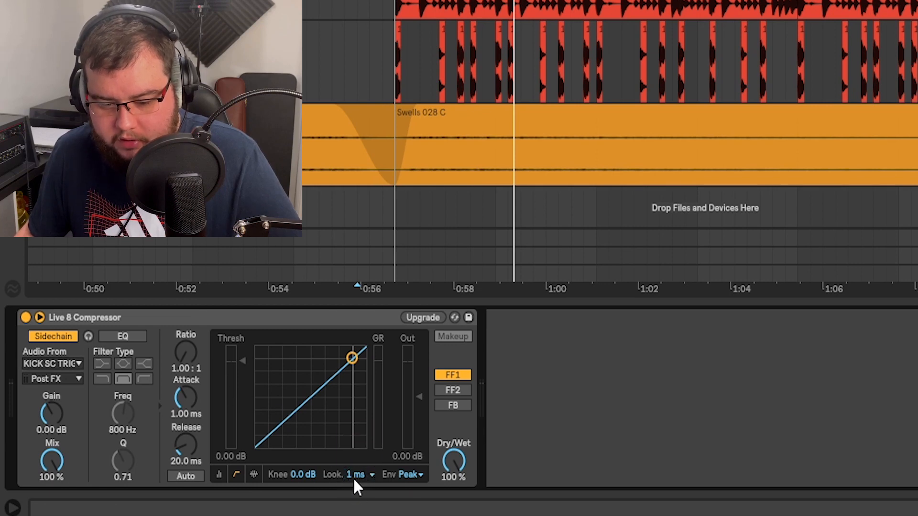
left_click(354, 475)
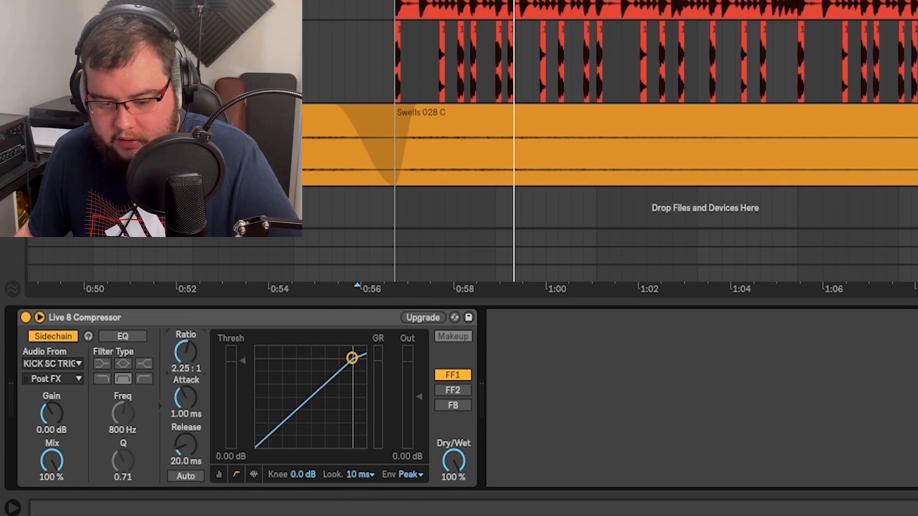
left_click(253, 474)
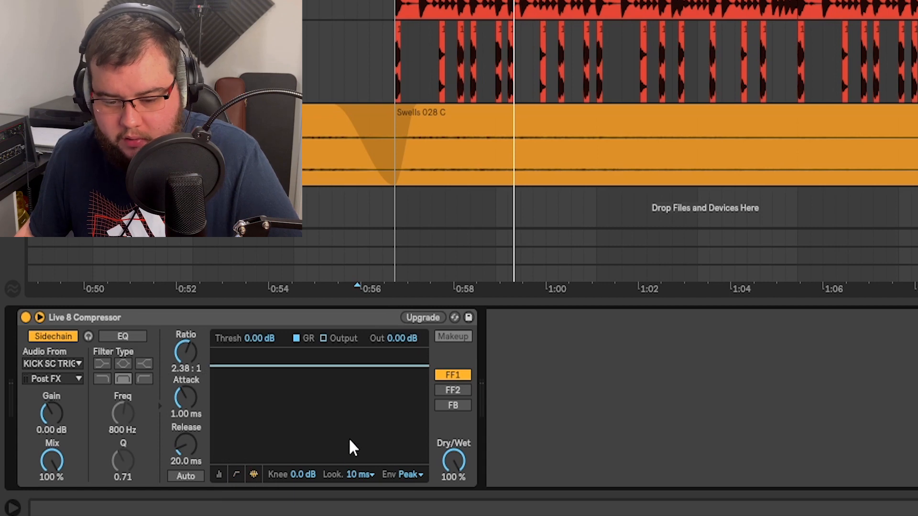
- Play repeatedly from bar 29 to examine how the kick trigger hits register in the compressor's activity display
left_click_drag(612, 289, 618, 315)
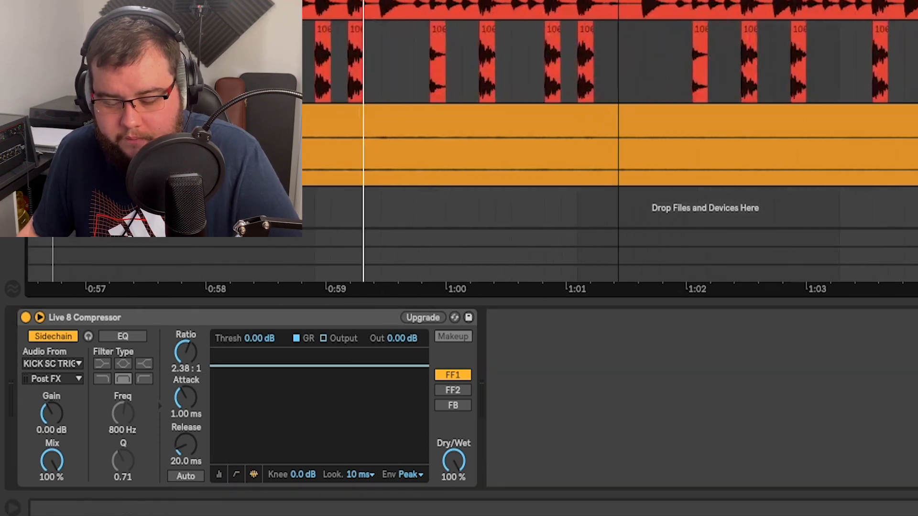
key("space")
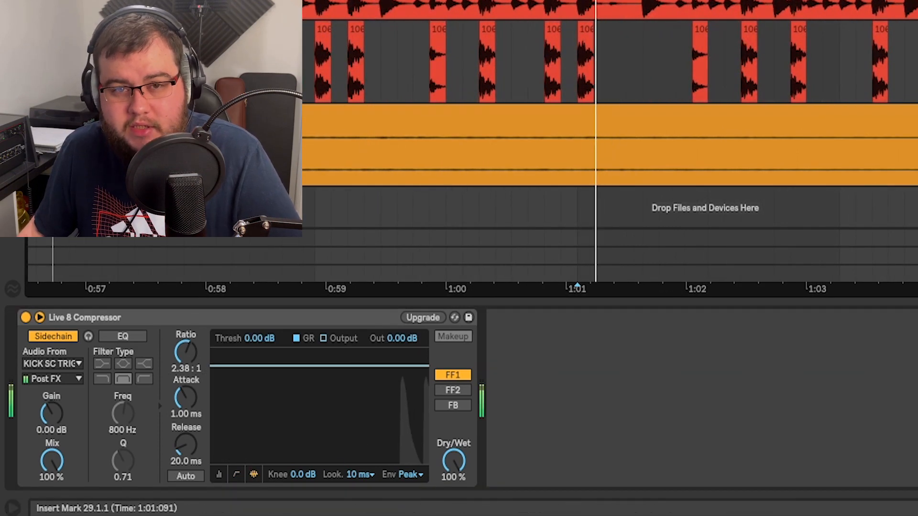
key("space")
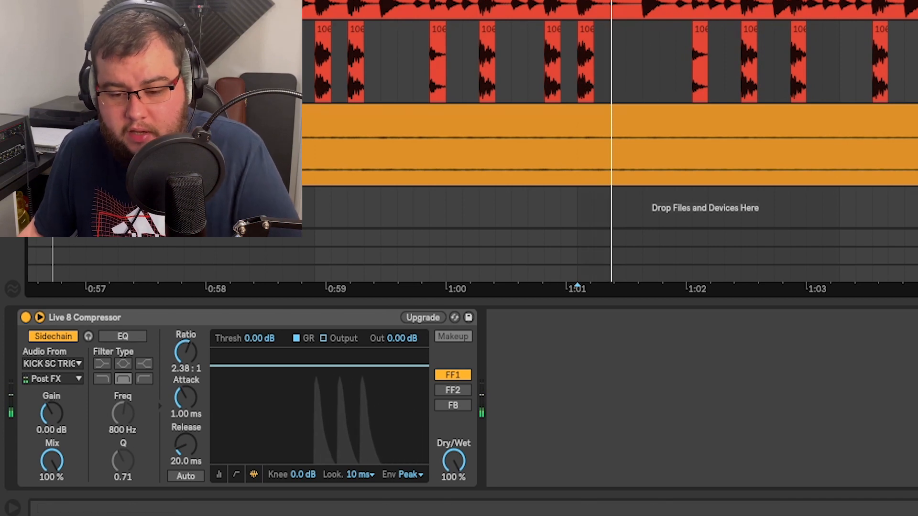
key("space")
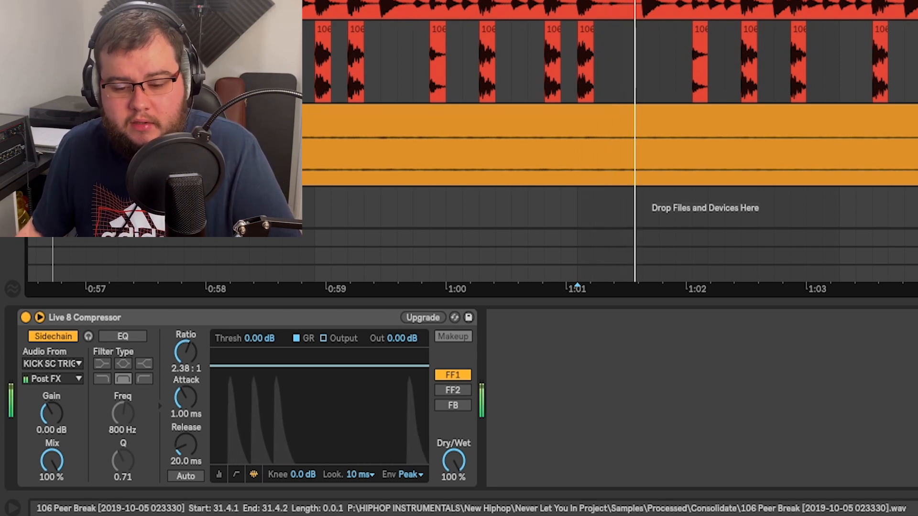
key("space")
key("space")
key("space")
key("space")
key("space")
key("space")
key("space")
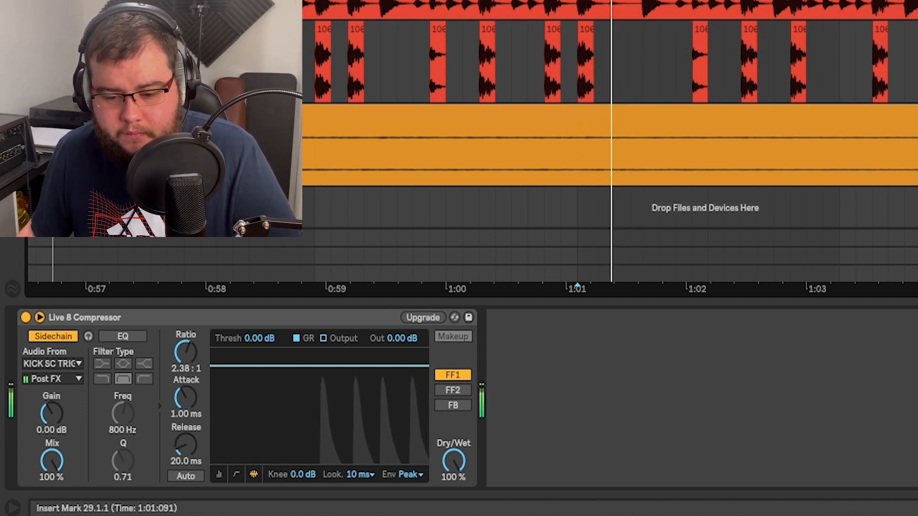
key("space")
key("space")
key("space")
key("space")
key("space")
key("space")
key("space")
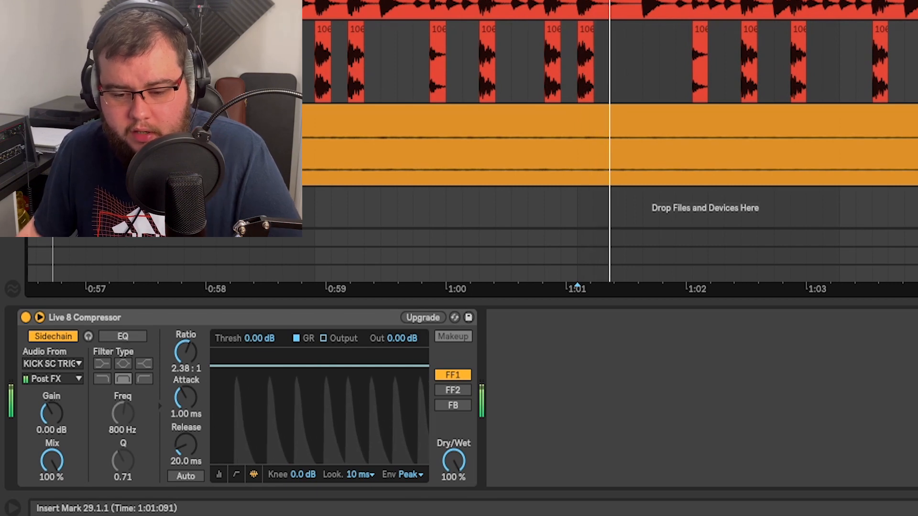
key("space")
key("space")
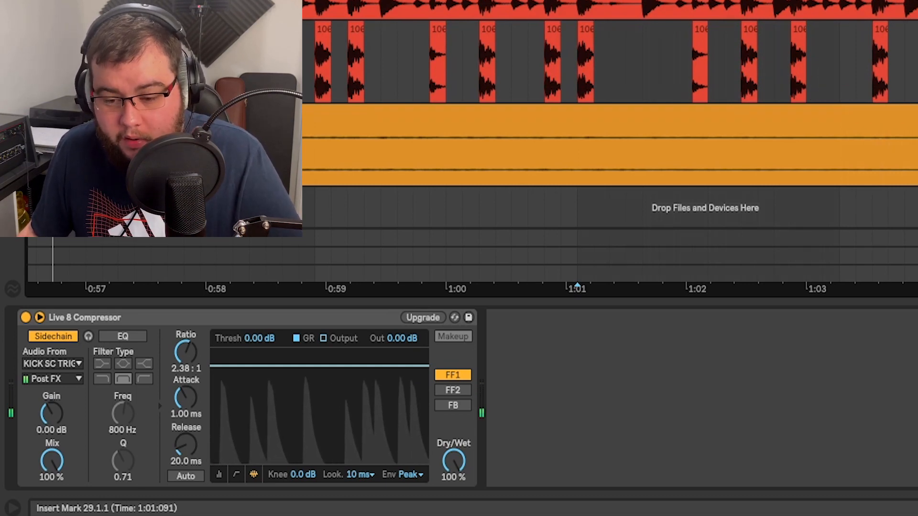
- Replay the section from bar 29 and lower the sidechain compressor's threshold to -15.1 dB
key("space")
key("space")
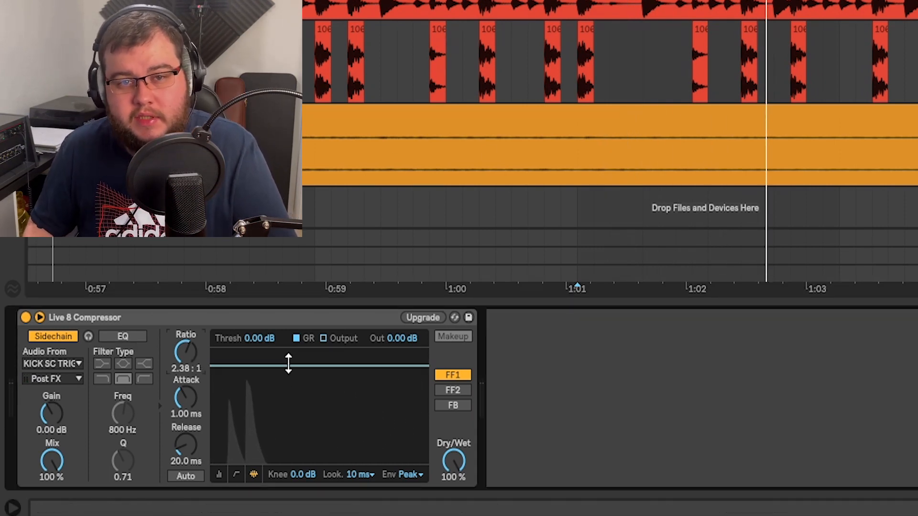
left_click_drag(289, 366, 289, 410)
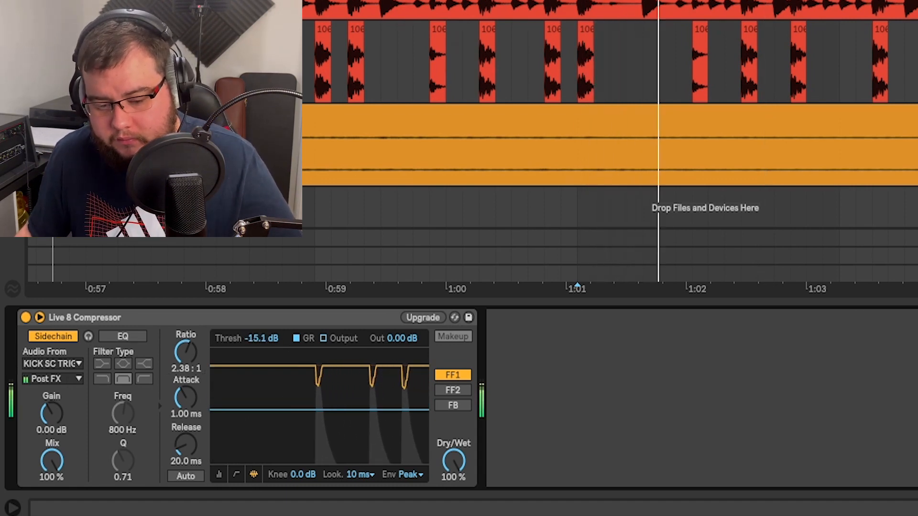
- Replay from bar 29 and fine-tune the sidechain compressor to a -17.1 dB threshold and a 2.52:1 ratio
left_click(529, 110)
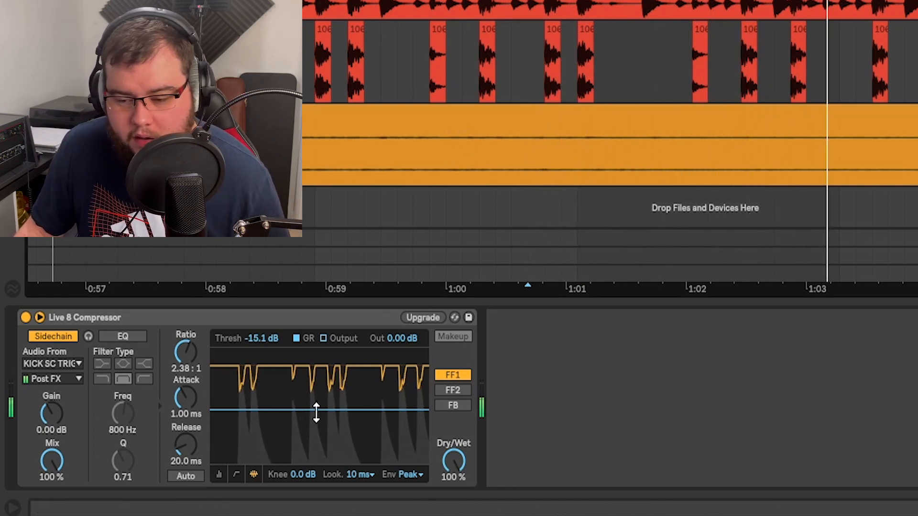
left_click_drag(320, 410, 320, 403)
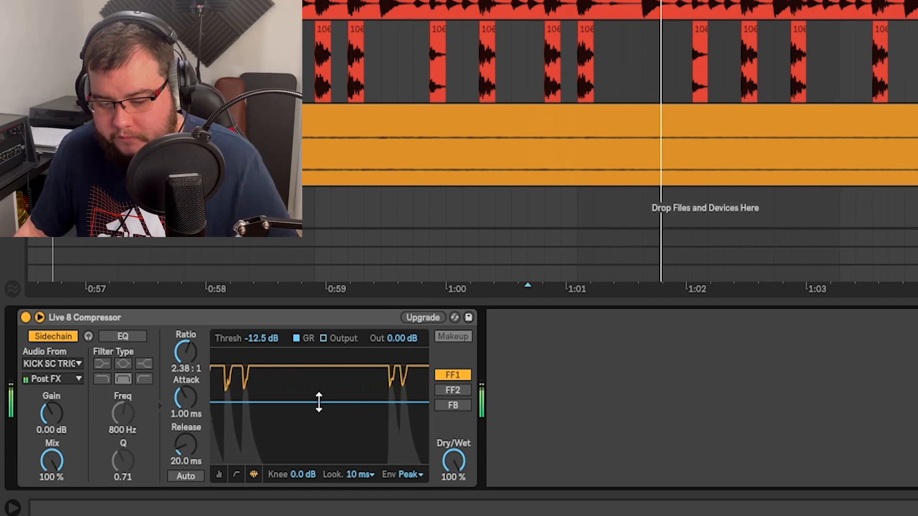
mouse_move(319, 417)
left_mouse_down()
mouse_move(319, 449)
mouse_move(317, 419)
left_mouse_up()
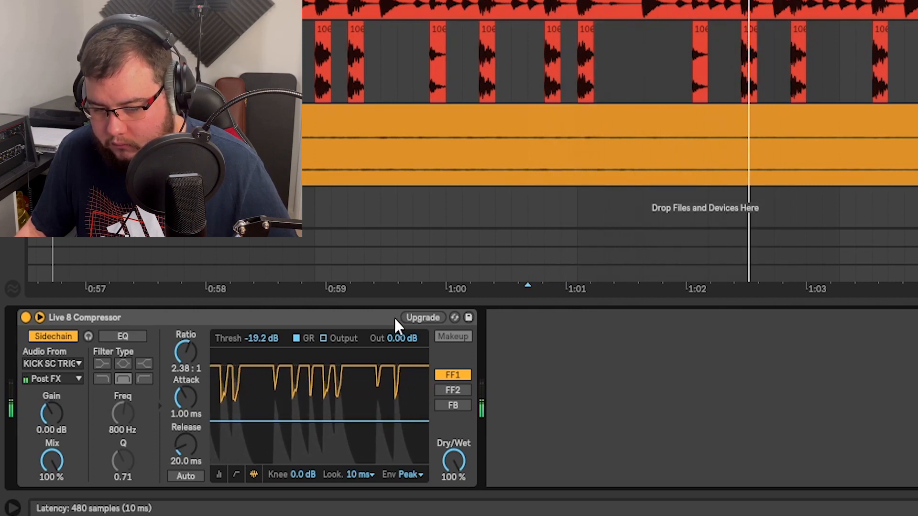
left_click_drag(371, 420, 371, 415)
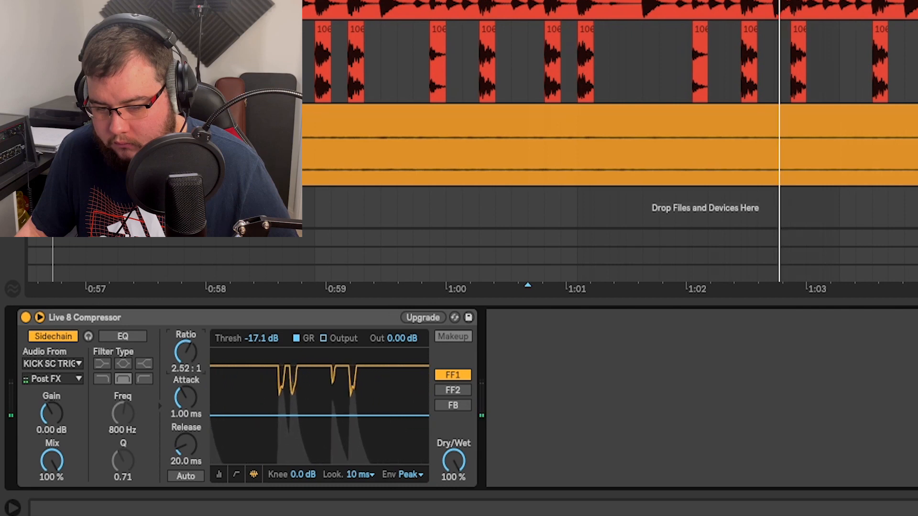
left_click(528, 153)
key("space")
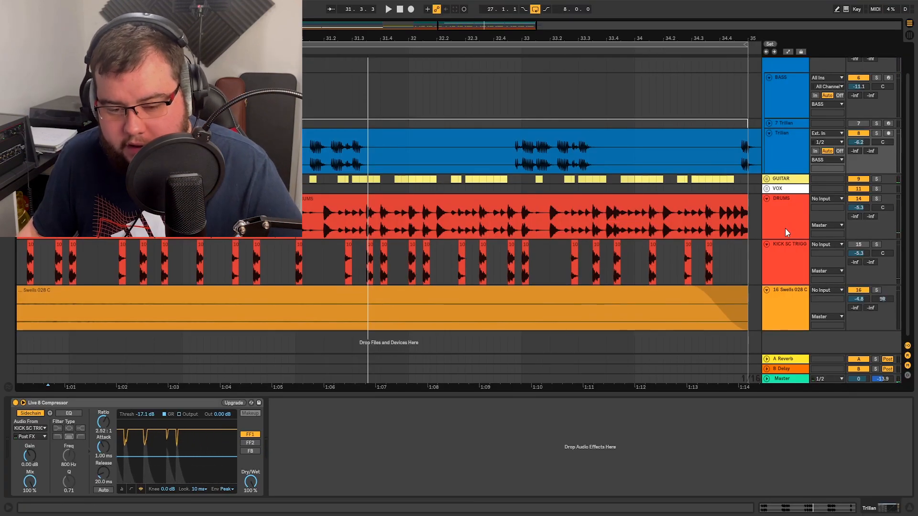
- Solo the KICK SC TRIGGER track and add a FabFilter Pro-Q 2 to it
left_click(837, 257)
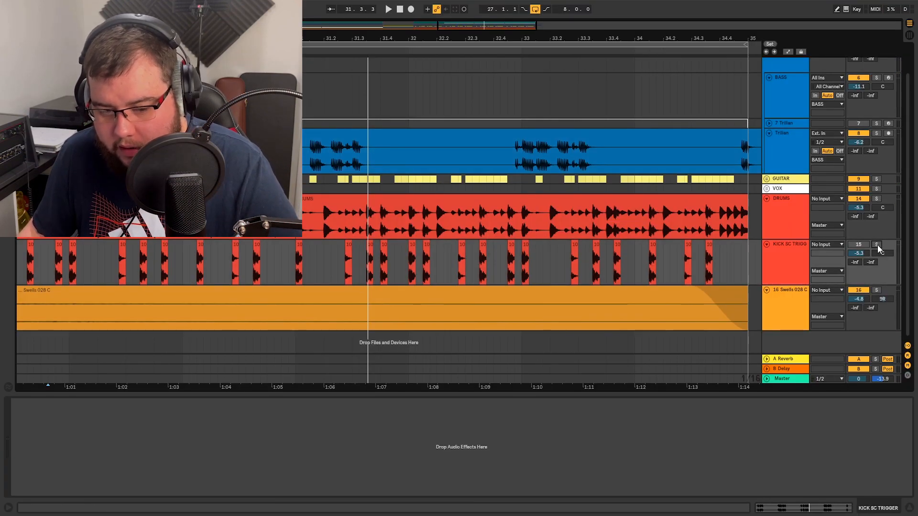
key("ctrl+alt+b")
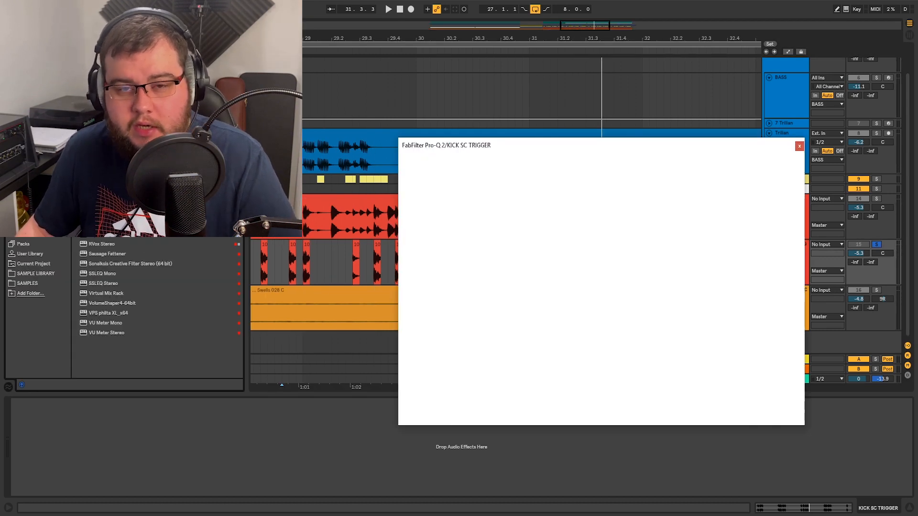
left_click_drag(685, 148, 514, 152)
key("ctrl+alt+b")
- Play the soloed kick trigger and examine where its low-end energy peaks in the Pro-Q 2 analyzer
key("space")
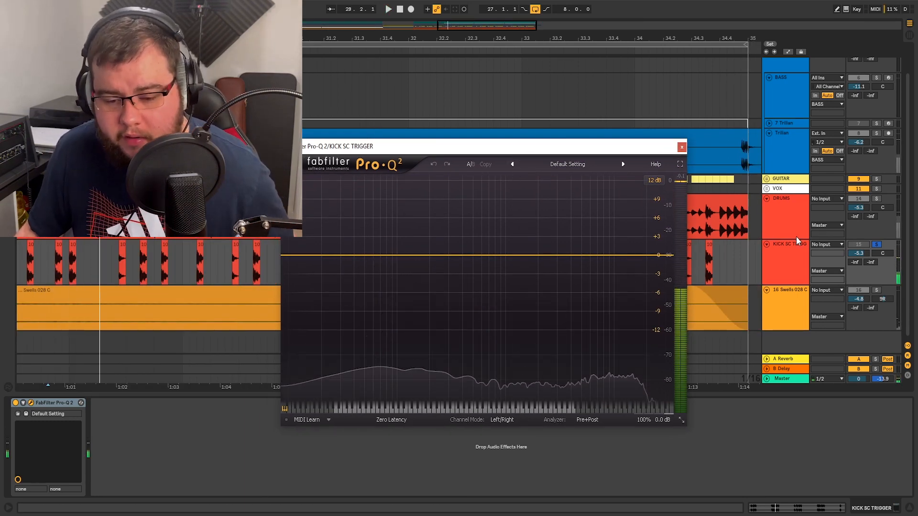
left_click(795, 252)
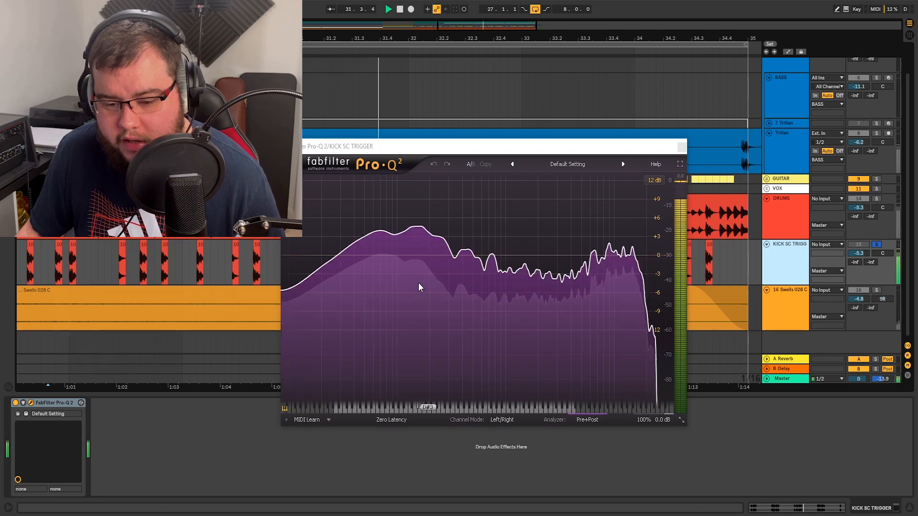
left_click(418, 253)
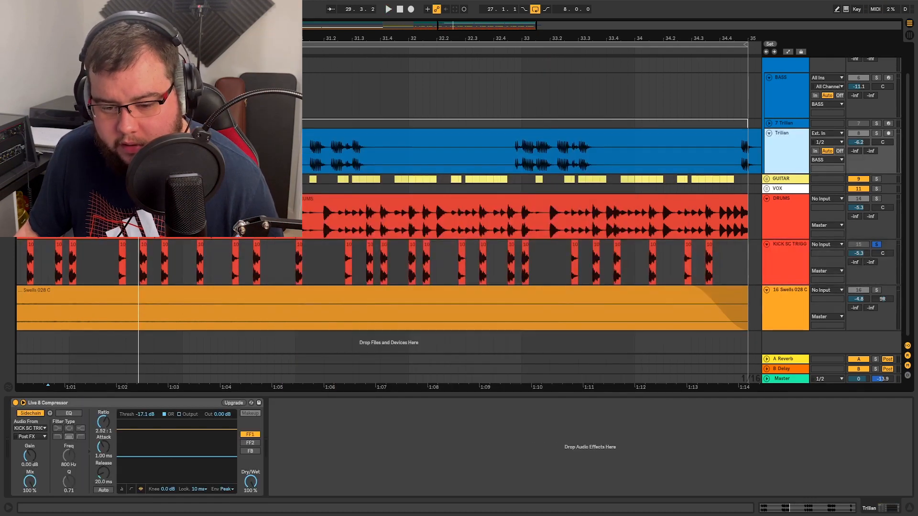
- Add a FabFilter Pro-Q 2 to the Trilian bass track with a -1.5 dB bell cut at about 153 Hz, Q 5.194
key("ctrl+alt+b")
key("Return")
key("ctrl+alt+b")
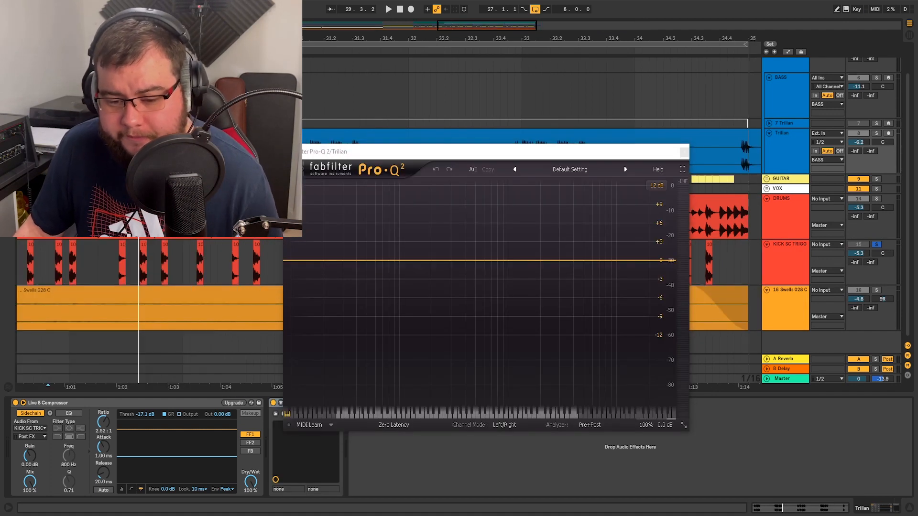
left_click_drag(436, 153, 406, 133)
left_click(373, 239)
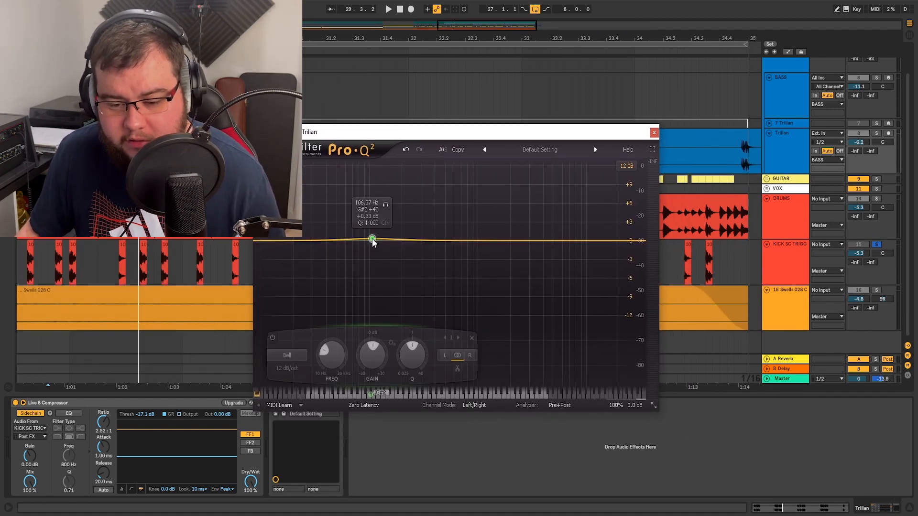
left_click_drag(375, 241, 382, 242)
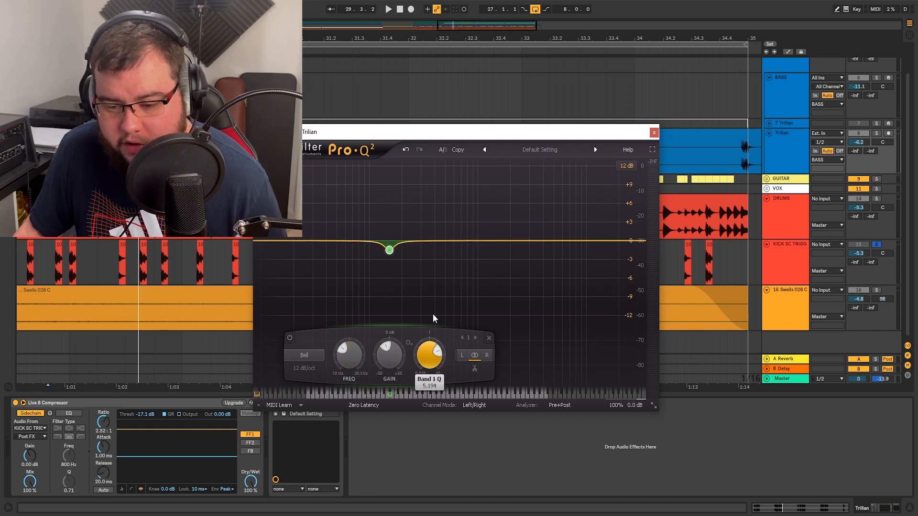
- Solo the Trilian bass with the kick trigger and audition the 153 Hz band on its own during playback
key("space")
left_click(876, 134)
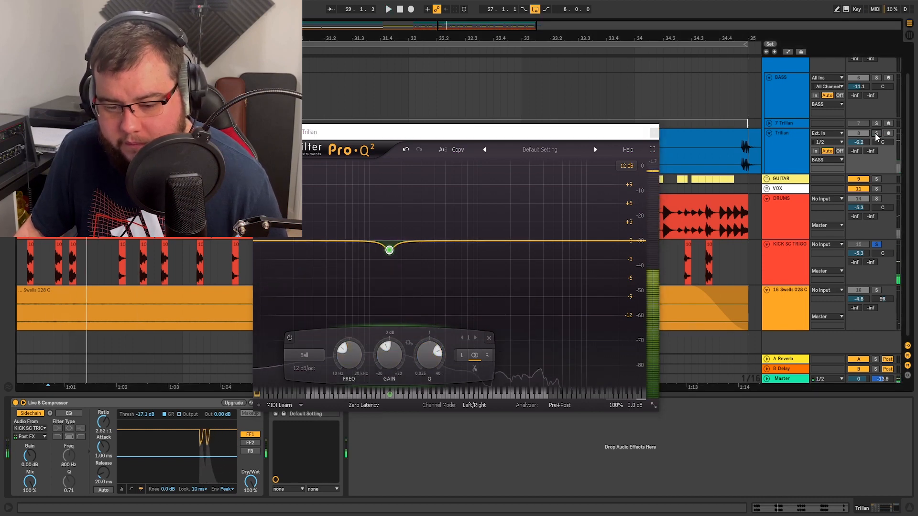
mouse_move(400, 257)
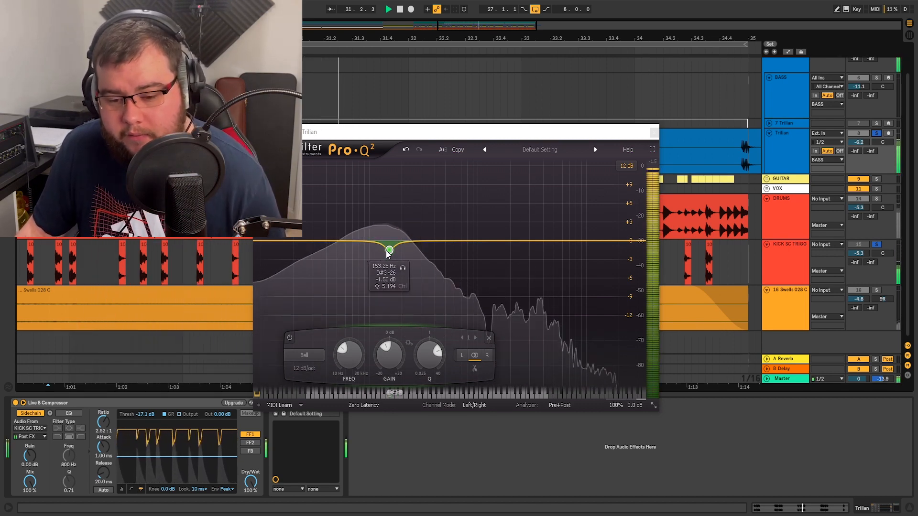
left_click(403, 269)
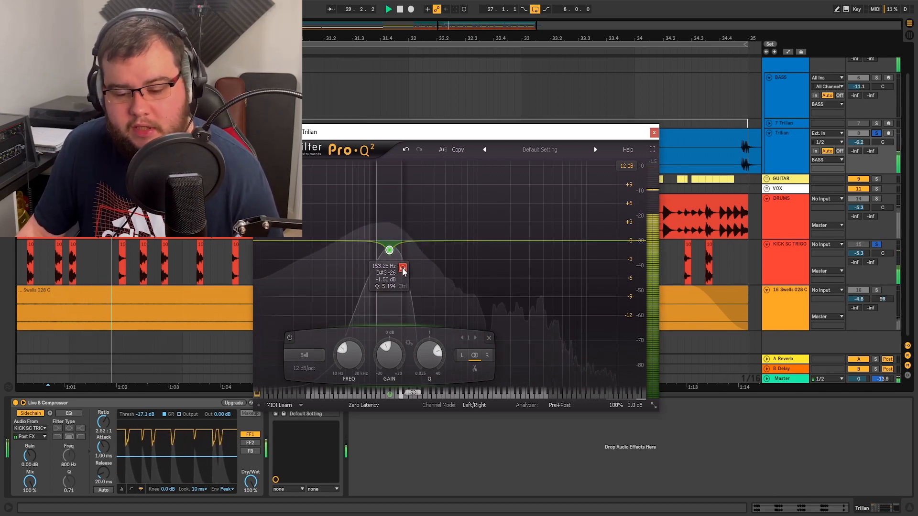
left_click(403, 269)
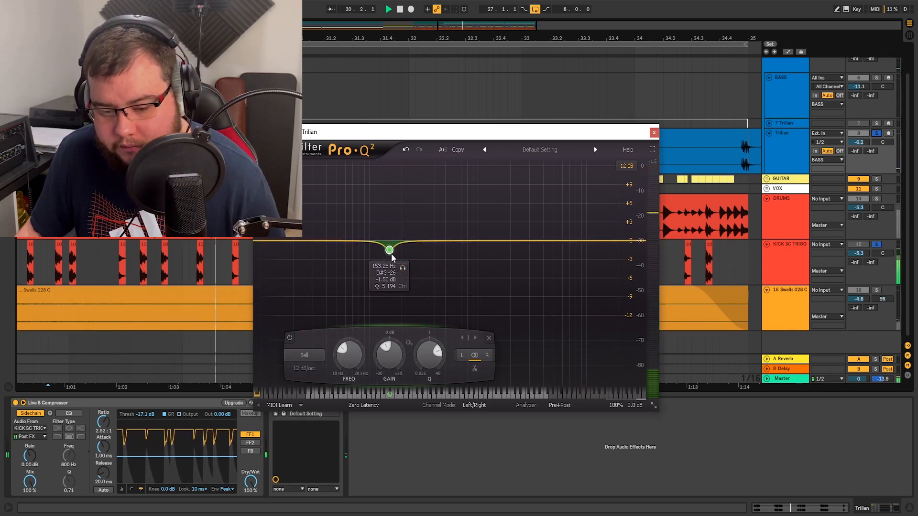
- Make the 153 Hz cut slightly shallower, then unsolo the tracks and check the bass in the full mix
left_click_drag(390, 255, 389, 256)
key("space")
left_click(876, 133)
key("space")
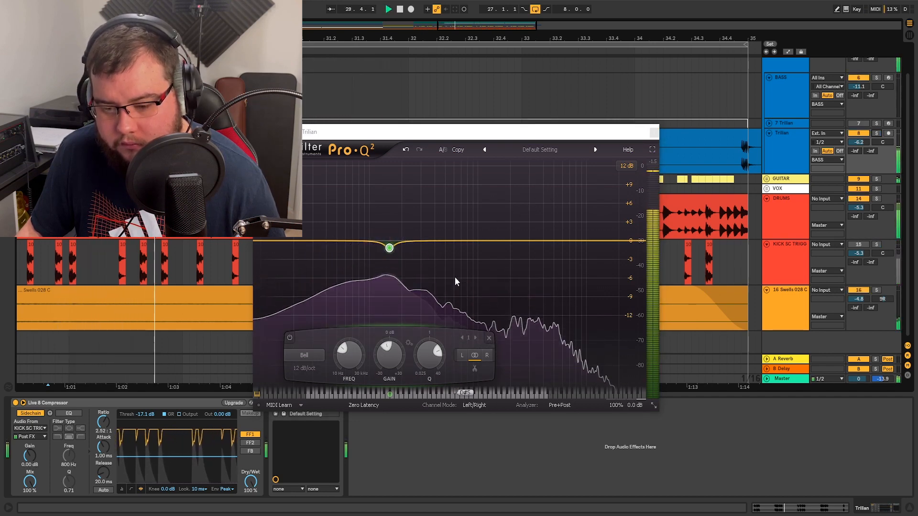
left_click(436, 297)
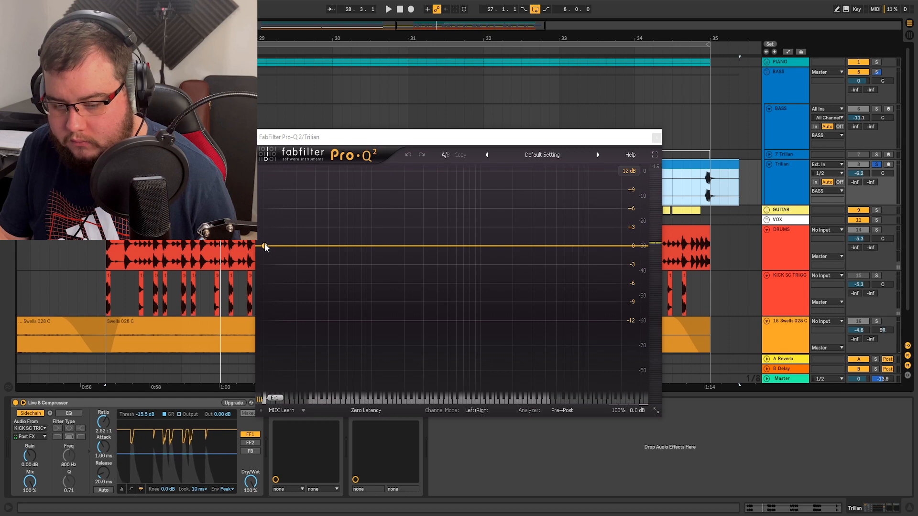
- Create a 30 dB/oct low cut in the second bass Pro-Q 2 and sweep its cutoff up to about 28 Hz
left_click(265, 245)
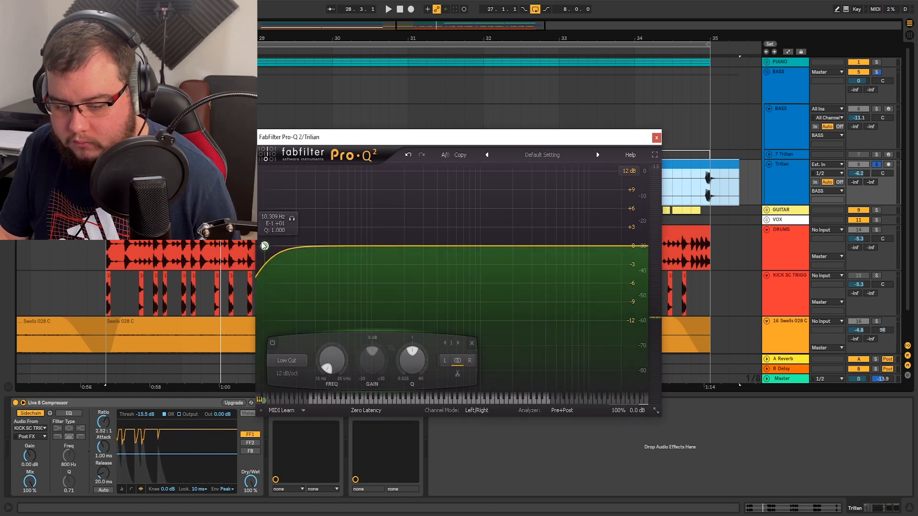
left_click(287, 377)
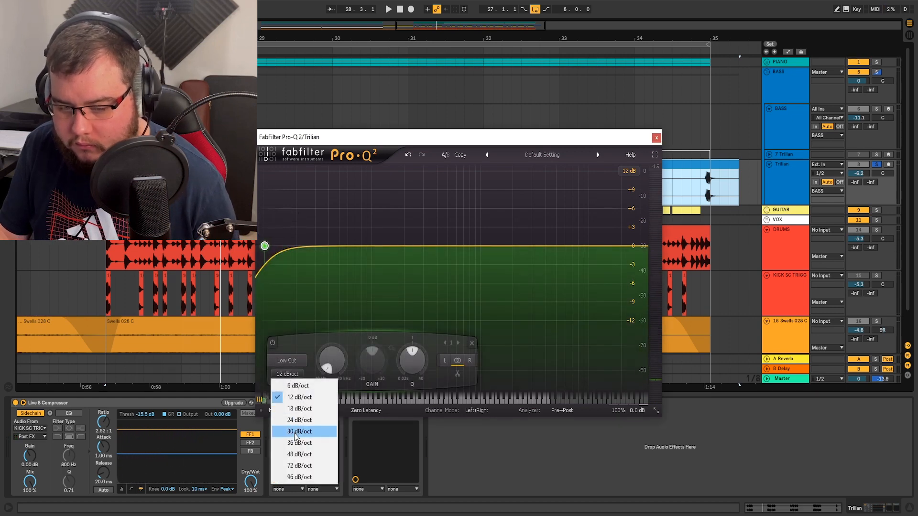
left_click(295, 433)
left_click_drag(294, 217, 342, 222)
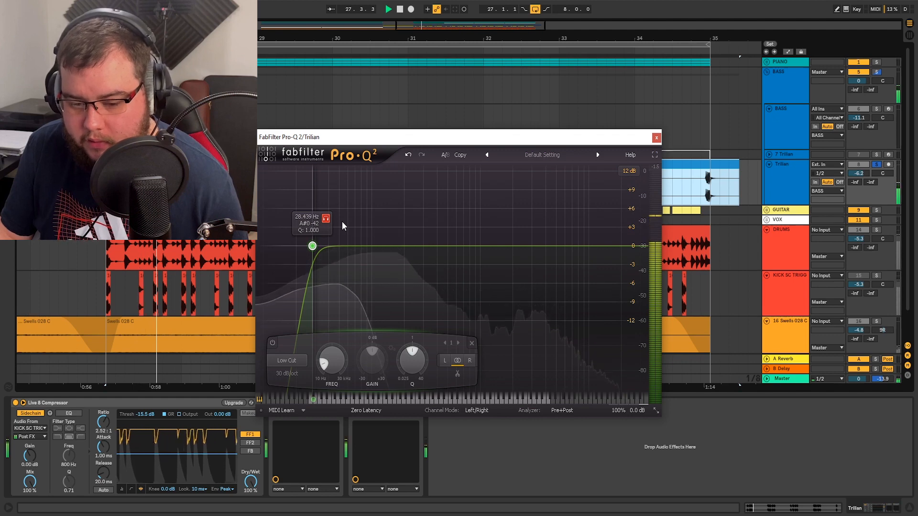
- Steepen the bass low cut to 48 dB/oct and audition the frequencies it removes
left_click(283, 374)
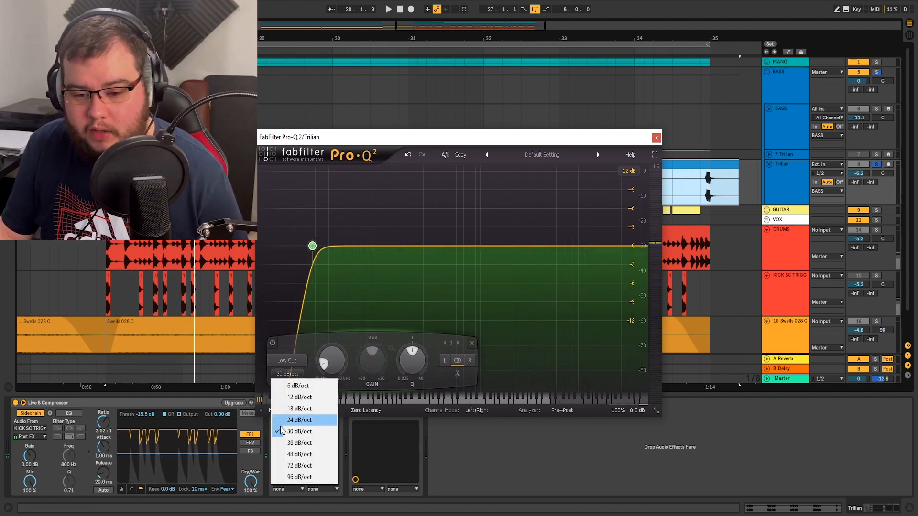
left_click(289, 454)
key("space")
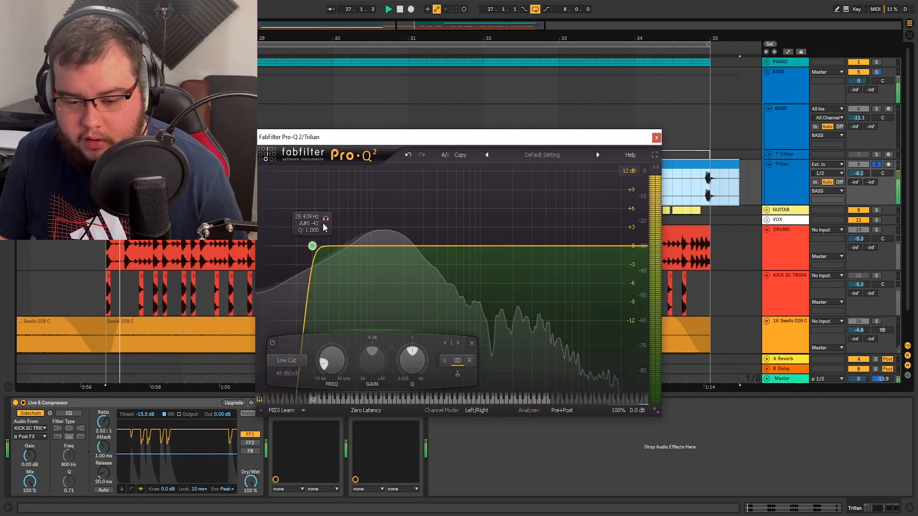
left_click(325, 219)
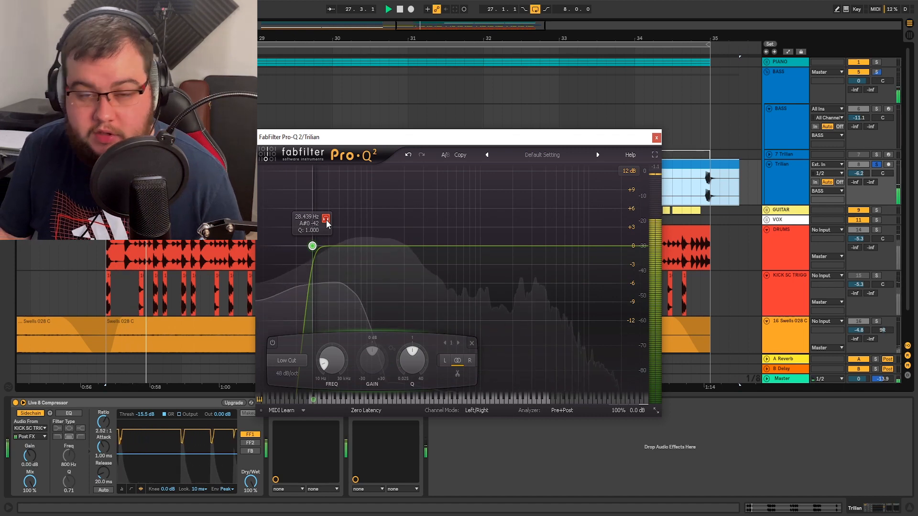
key("space")
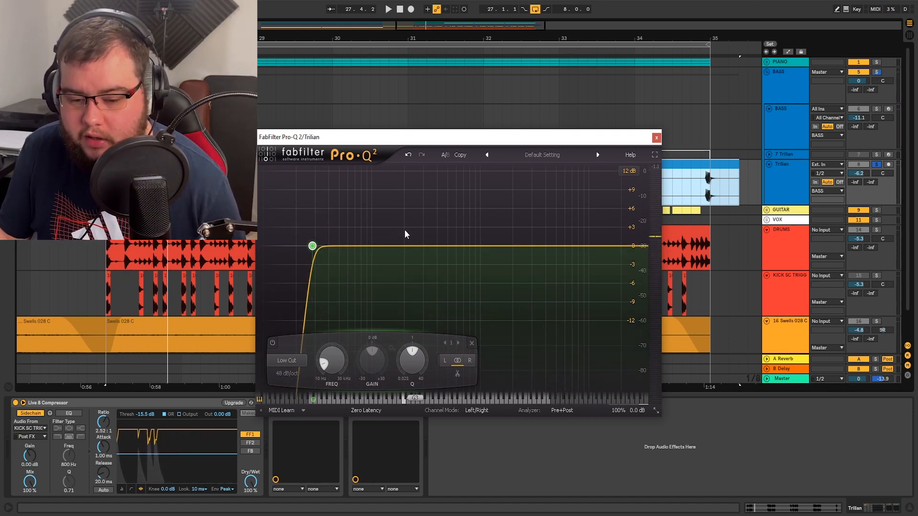
key("space")
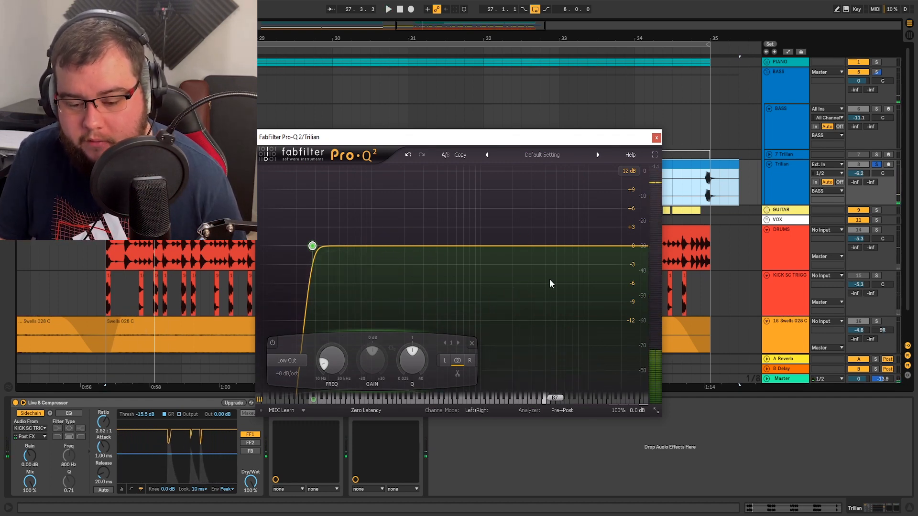
- Add a 12 dB/oct high cut to the bass EQ, lower its cutoff by ear to about 1.9 kHz, and close the plug-in window
double_click(638, 245)
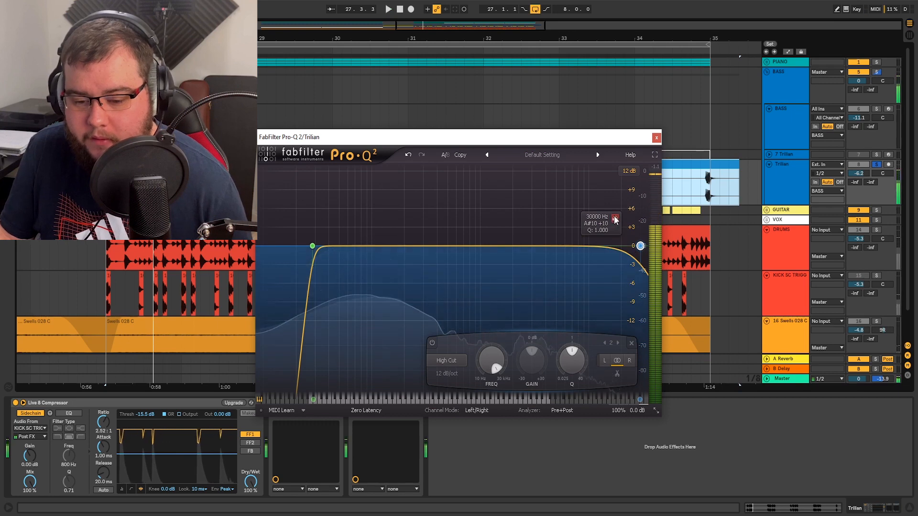
left_click_drag(637, 246, 504, 246)
left_click_drag(469, 211, 498, 225)
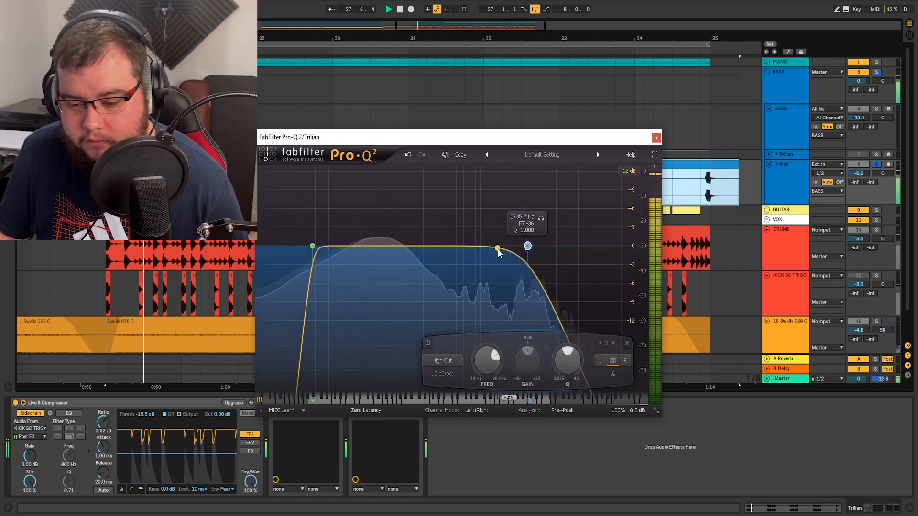
left_click_drag(538, 224, 521, 216)
key("space")
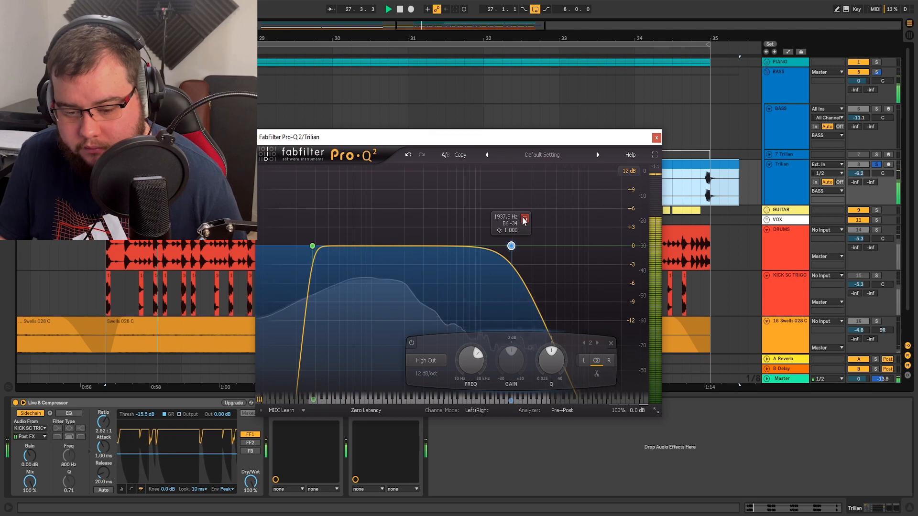
left_click_drag(525, 219, 528, 219)
key("space")
left_click(657, 138)
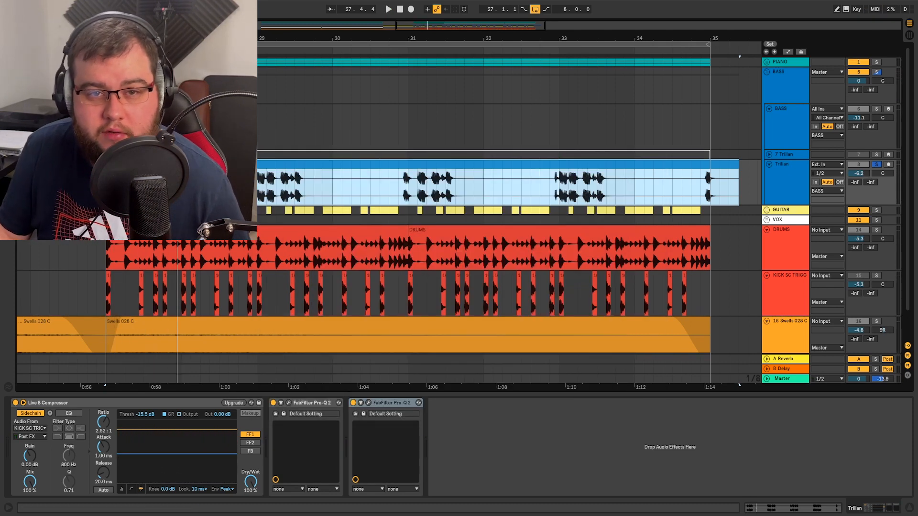
- Add a third FabFilter Pro-Q 2 to the Trilian track and play from bar 27 to view the bass spectrum
key("ctrl+alt+b")
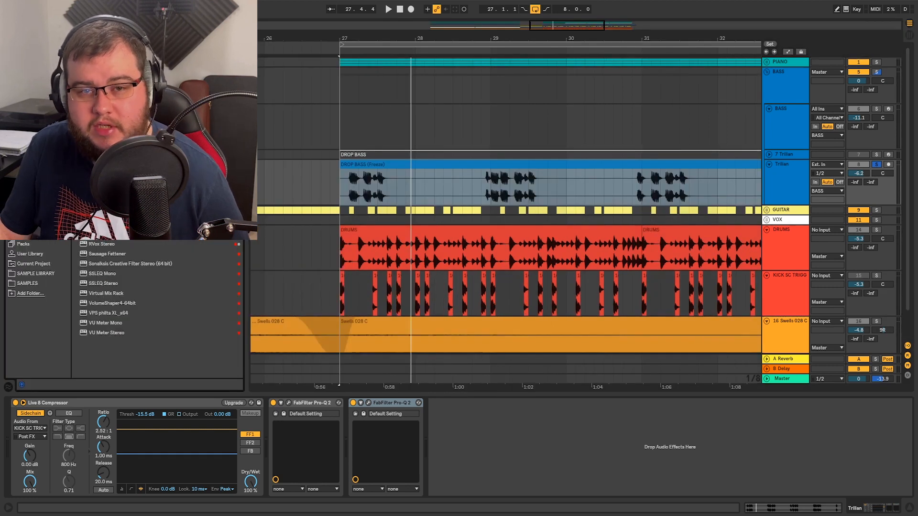
double_click(109, 144)
key("ctrl+alt+b")
key("space")
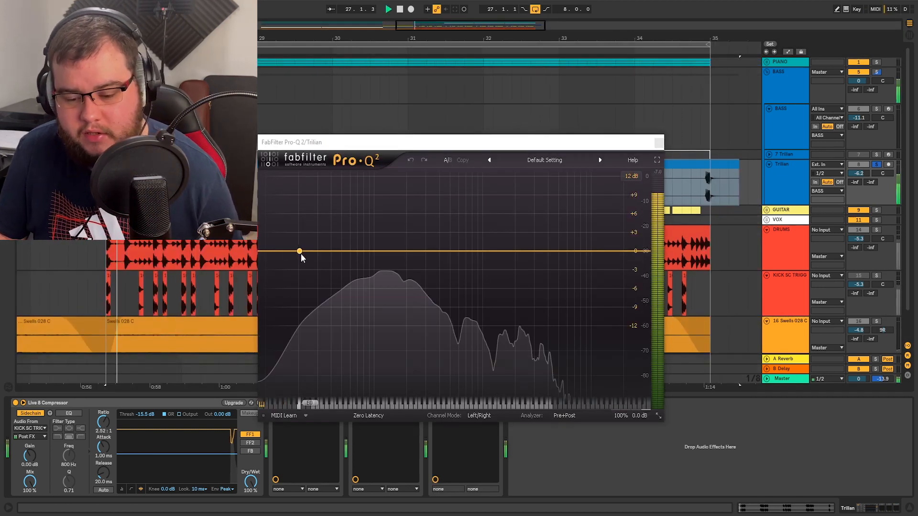
key("space")
- Add a narrow bell boost of +30 dB, Q 40, to the third bass Pro-Q 2 and sweep it by ear to about 138 Hz
left_click_drag(436, 251, 395, 134)
key("space")
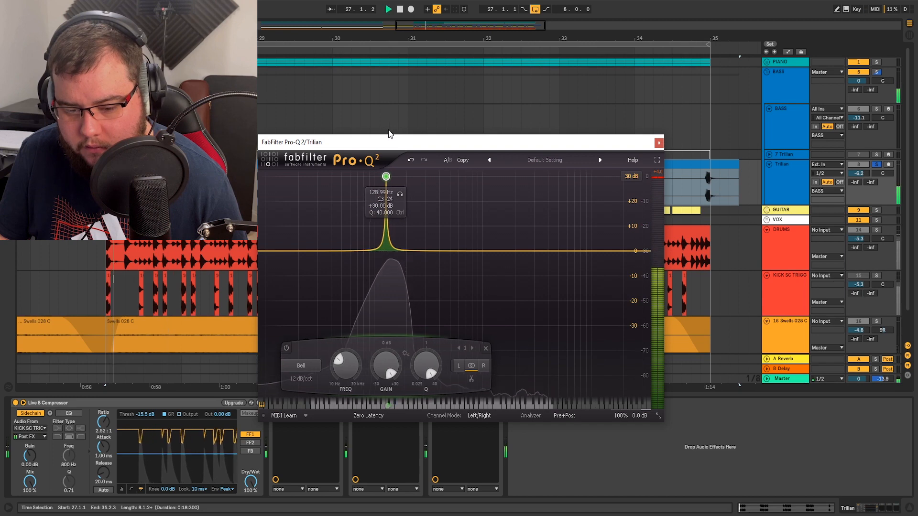
left_click_drag(389, 134, 355, 120)
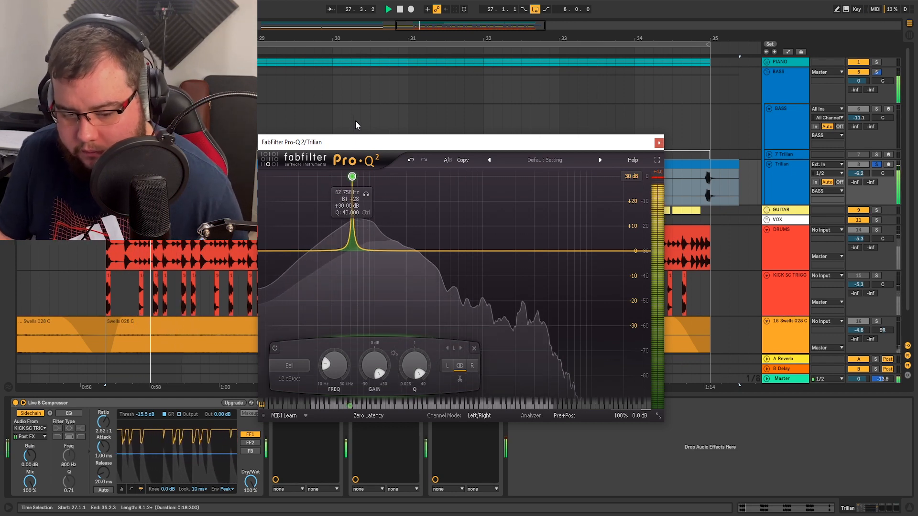
left_click_drag(355, 121, 392, 117)
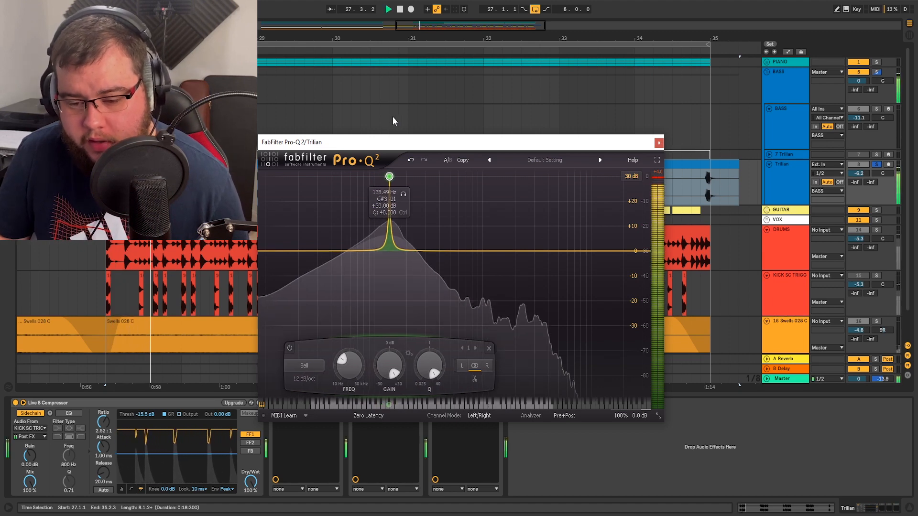
key("space")
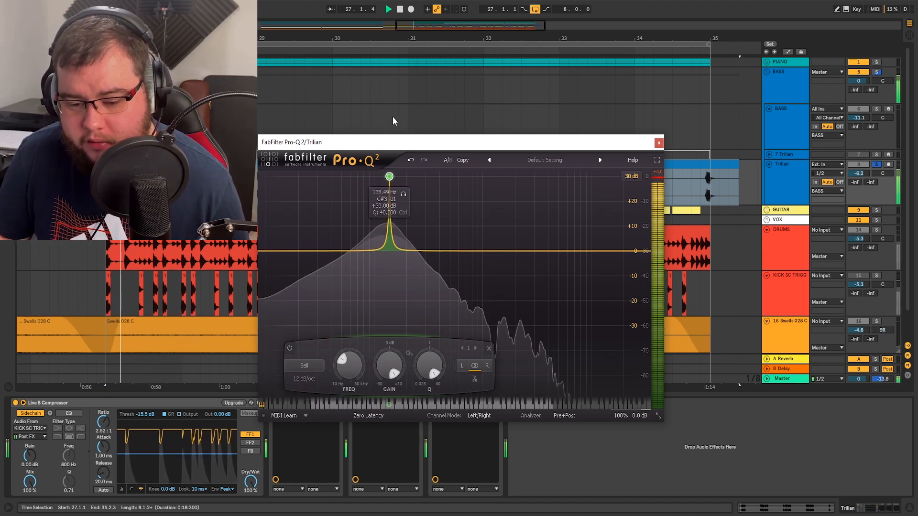
- Turn the 138 Hz bell into a cut of about -11.5 dB and compare the bass with the band bypassed and active
key("space")
left_click_drag(391, 366, 391, 384)
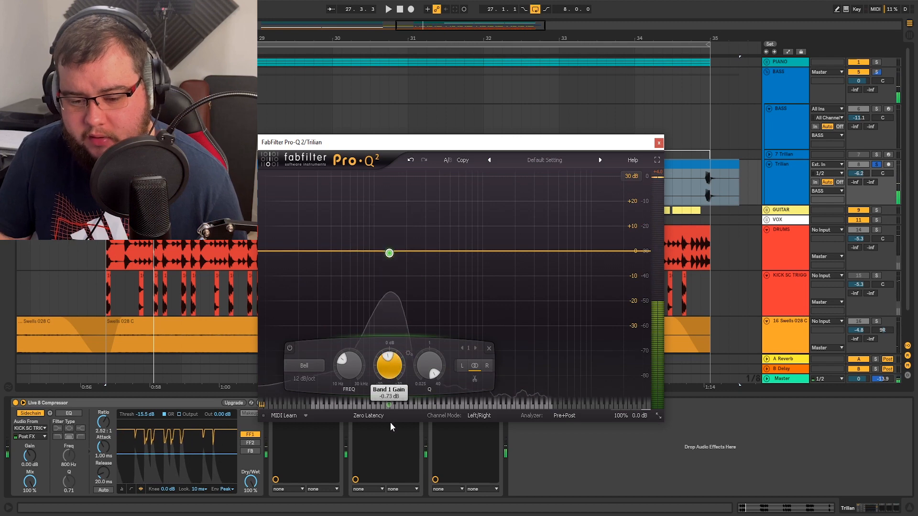
key("space")
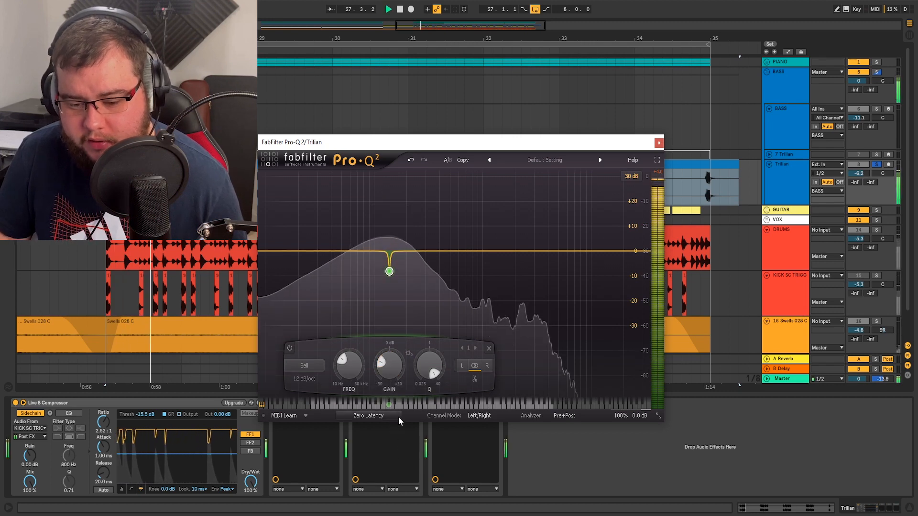
scroll(386, 366, "down", 2)
left_click_drag(388, 395, 390, 379)
left_click(290, 348)
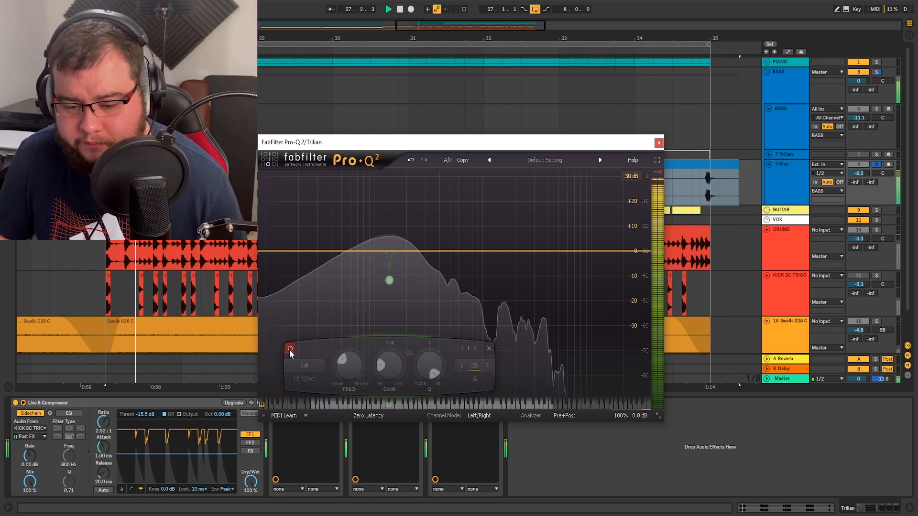
left_click(290, 348)
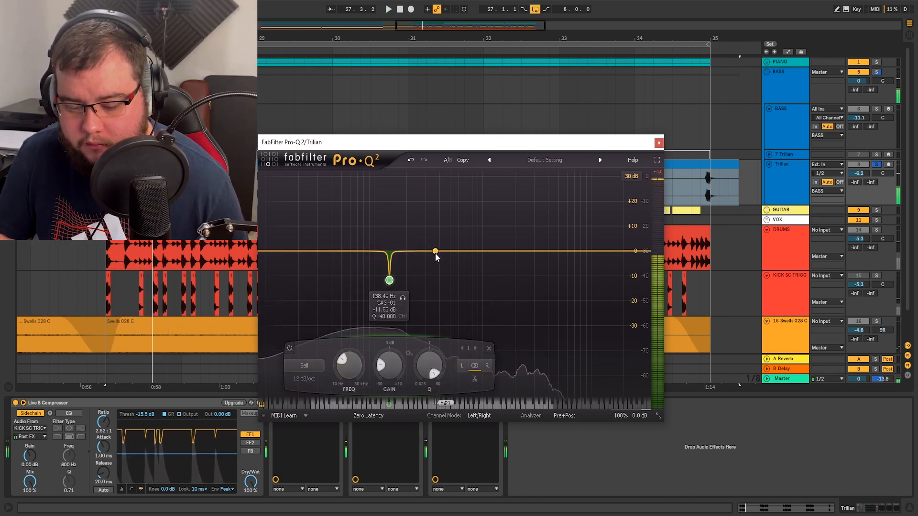
- Sweep a second narrow +30 dB bell to about 390 Hz and lower its gain to about -18.5 dB
left_click_drag(434, 251, 437, 171)
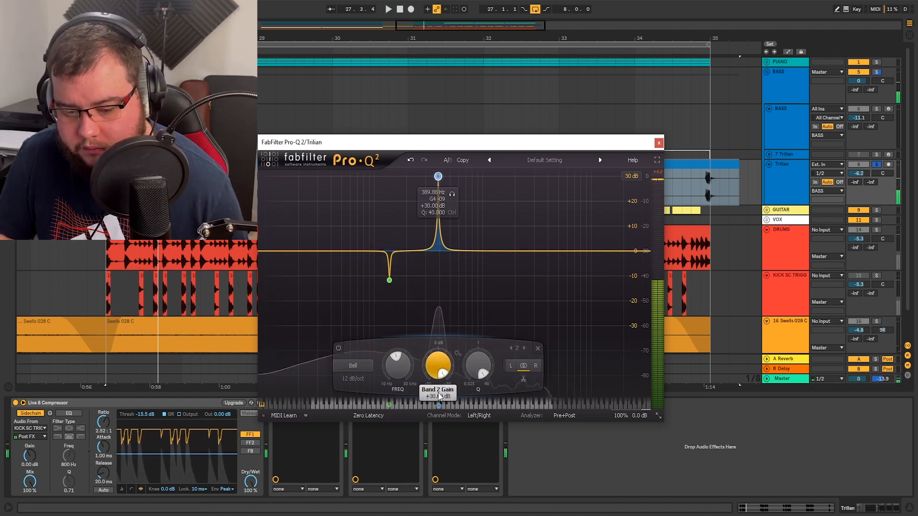
left_click_drag(436, 424, 436, 445)
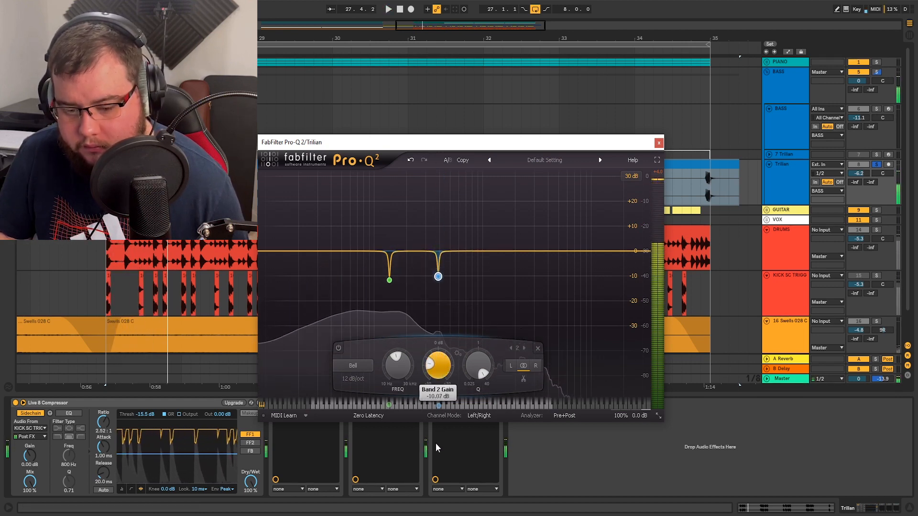
left_click_drag(436, 382, 437, 389)
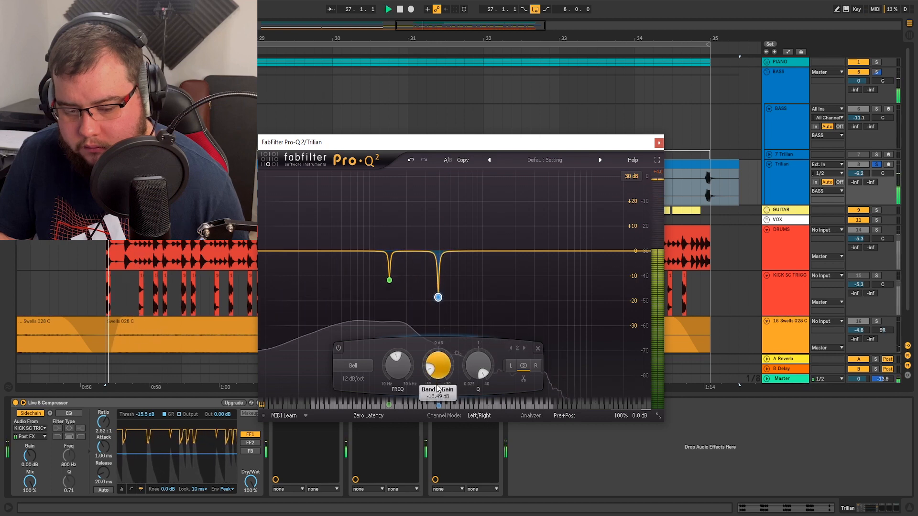
key("space")
- Sweep a third narrow +30 dB bell to about 1033 Hz and lower its gain to about -15.9 dB
left_click_drag(490, 252, 484, 96)
key("space")
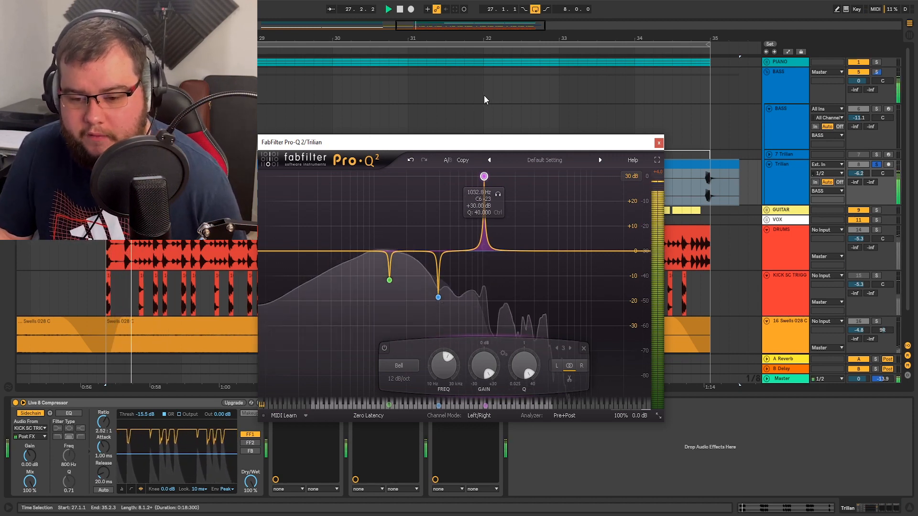
left_click_drag(484, 366, 481, 461)
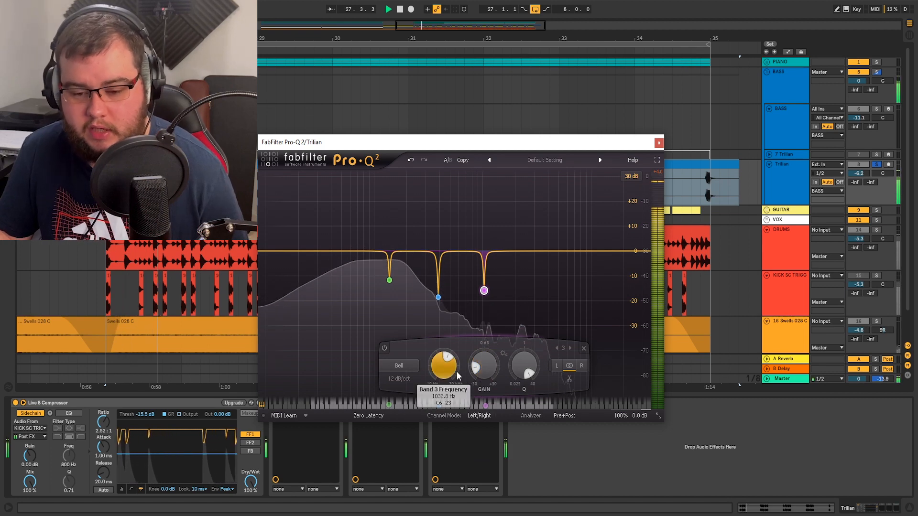
- Move the EQ window clear of the device chain and compare the bass with the third Pro-Q 2 off and on
left_click_drag(518, 142, 492, 83)
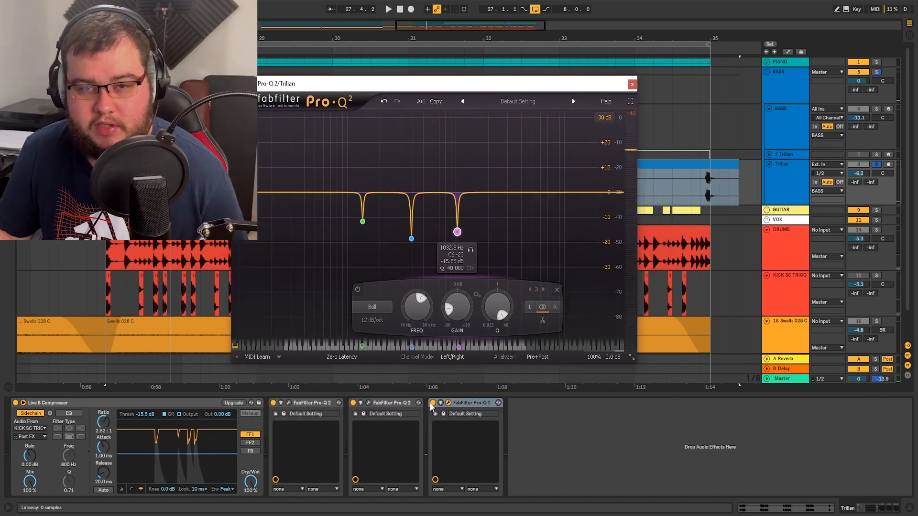
key("space")
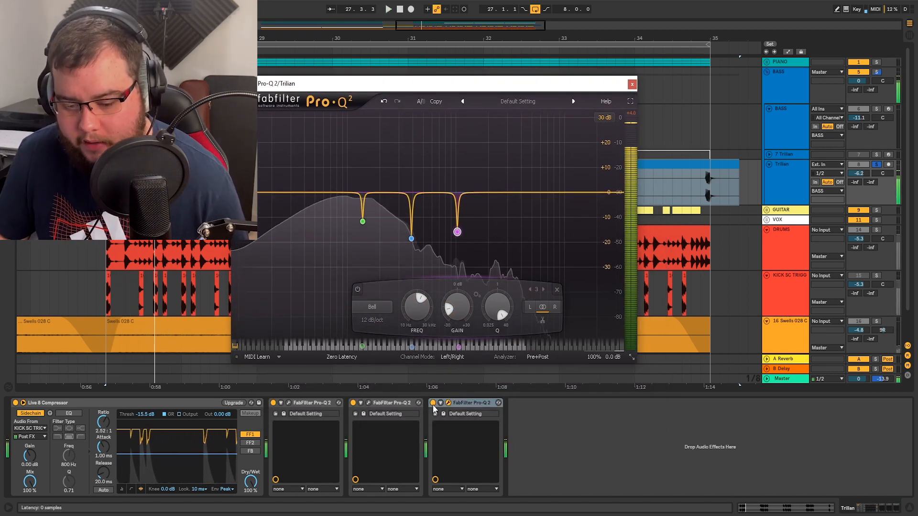
left_click(433, 403)
left_click(432, 403)
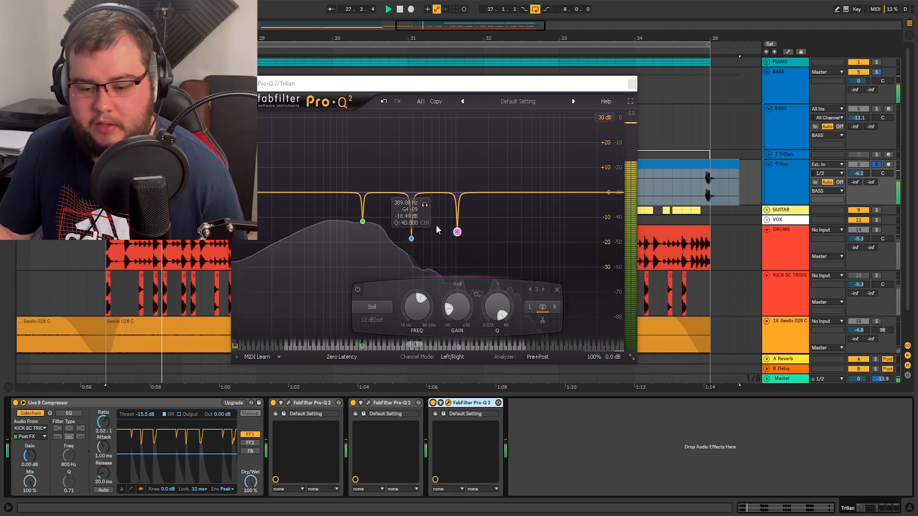
- Sweep a fourth narrow +30 dB bell to about 2256 Hz and pull its gain down into a cut
double_click(499, 181)
left_click_drag(498, 181, 494, 74)
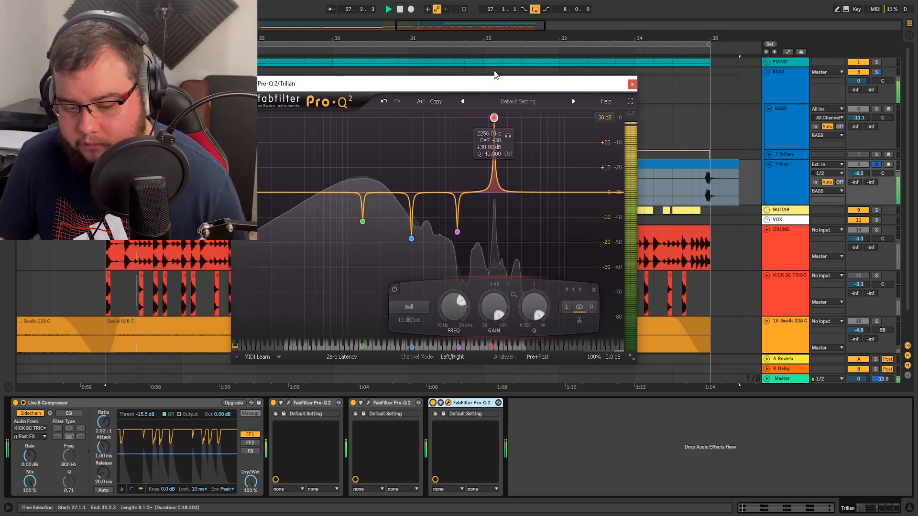
left_click_drag(494, 308, 497, 380)
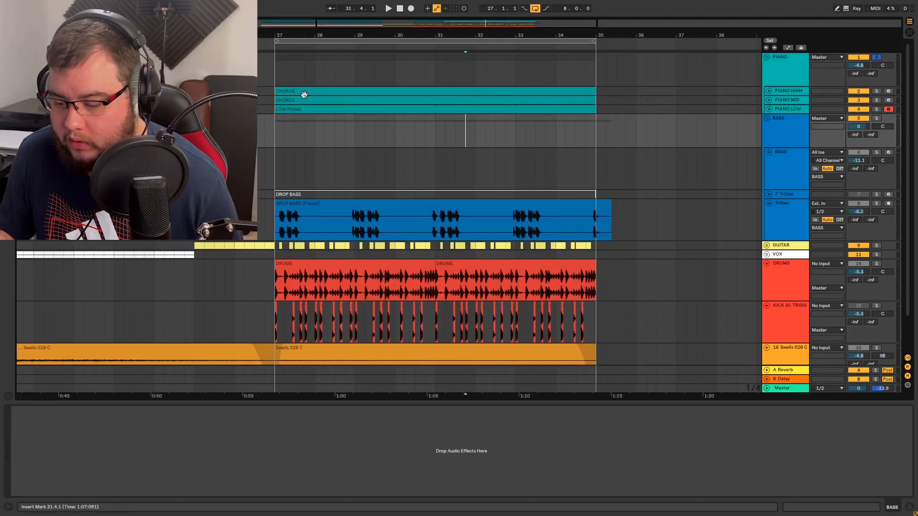
- Play the drop from bar 27 with the piano soloed and add the Trilian bass to the solo
left_click(305, 94)
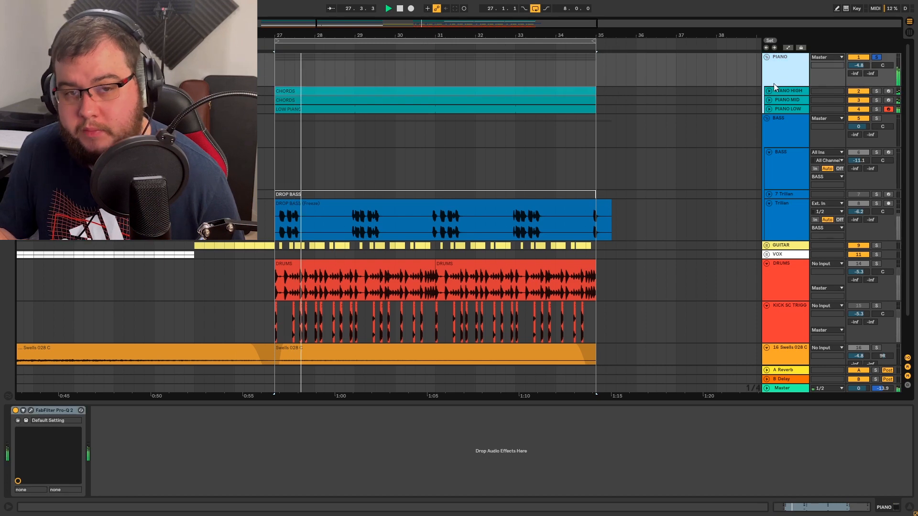
left_click(449, 193)
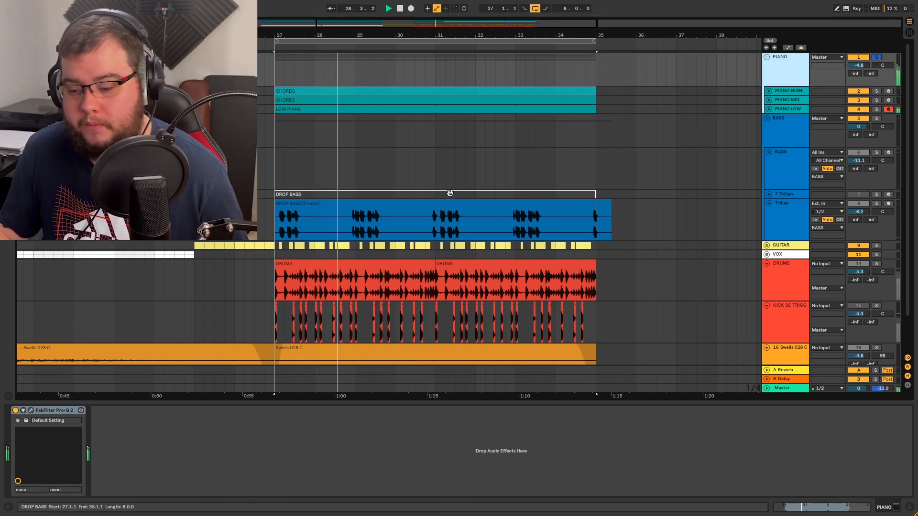
left_click(880, 204)
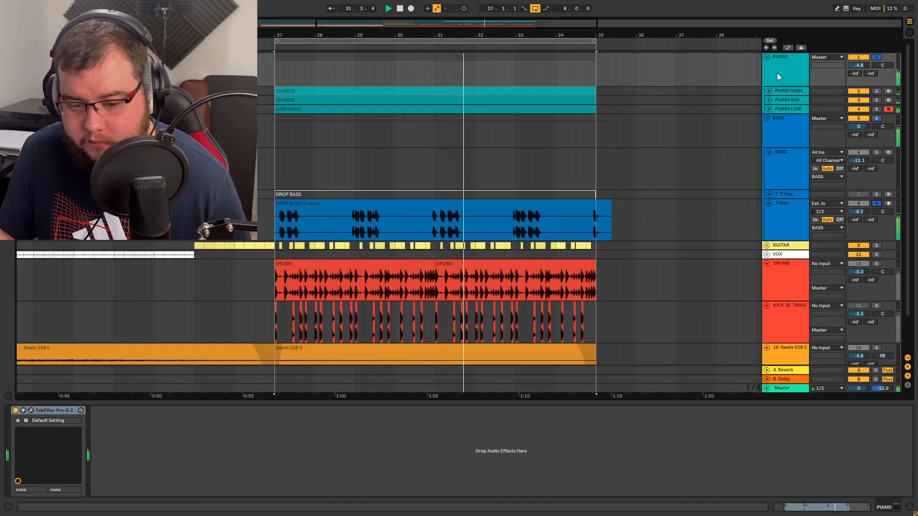
- Open the PIANO group's Pro-Q 2, add a low cut, raise its cutoff to about 95 Hz, and toggle the Trilian solo
left_click(29, 410)
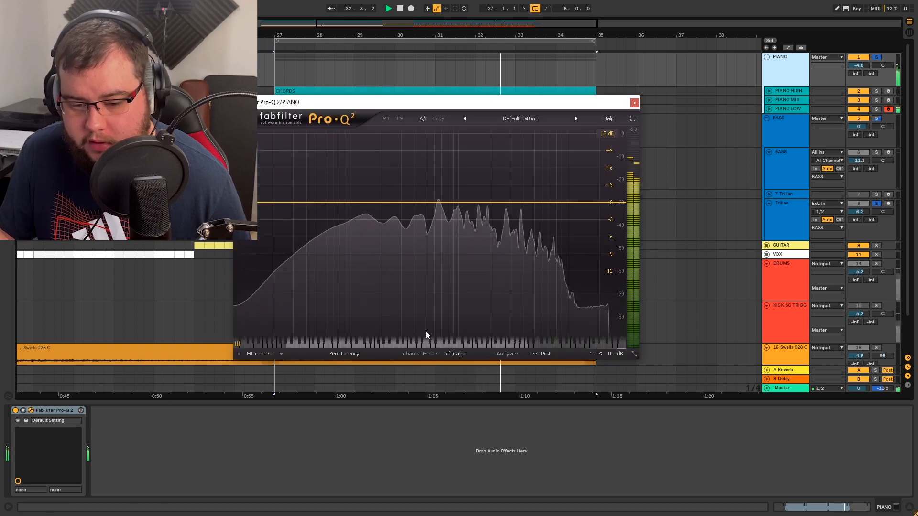
left_click(282, 227)
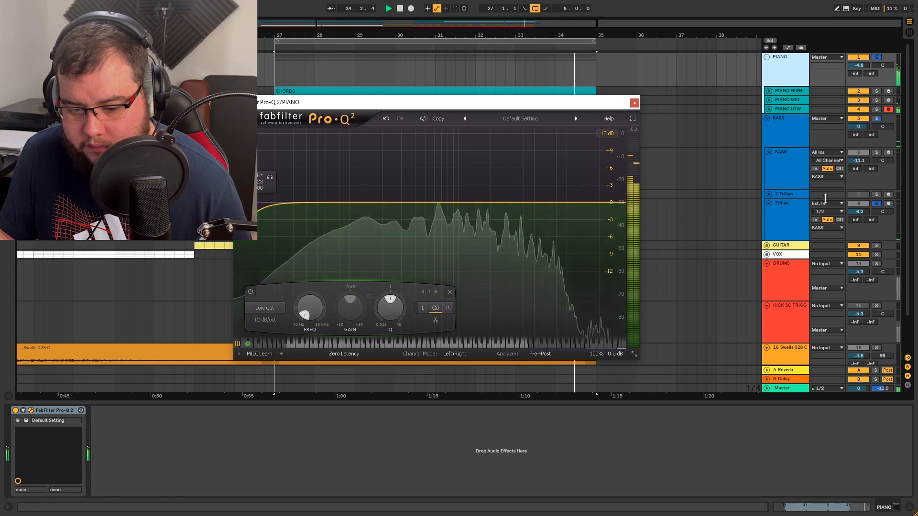
left_click_drag(271, 177, 365, 177)
left_click(877, 204)
- Steepen the piano low cut to 36 dB/oct and raise its cutoff to about 141 Hz while auditioning the removed lows
left_click(265, 320)
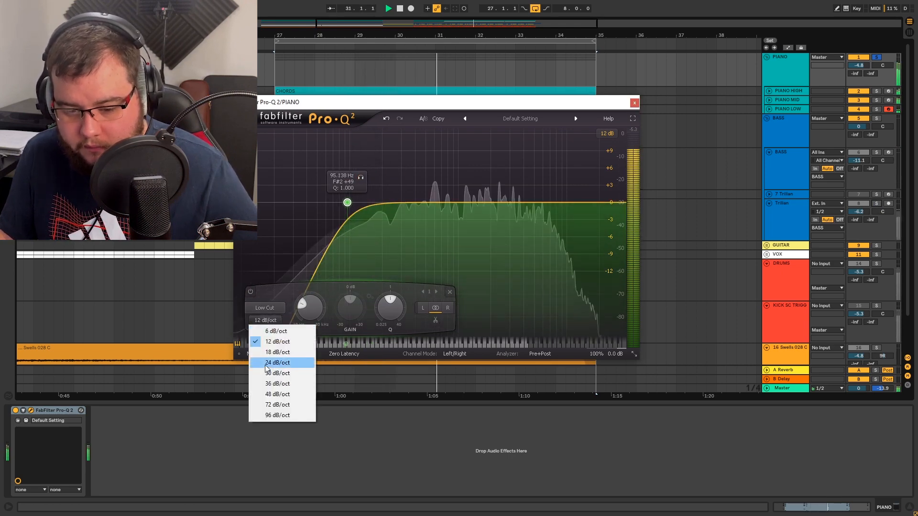
left_click(267, 384)
left_click_drag(359, 178, 380, 180)
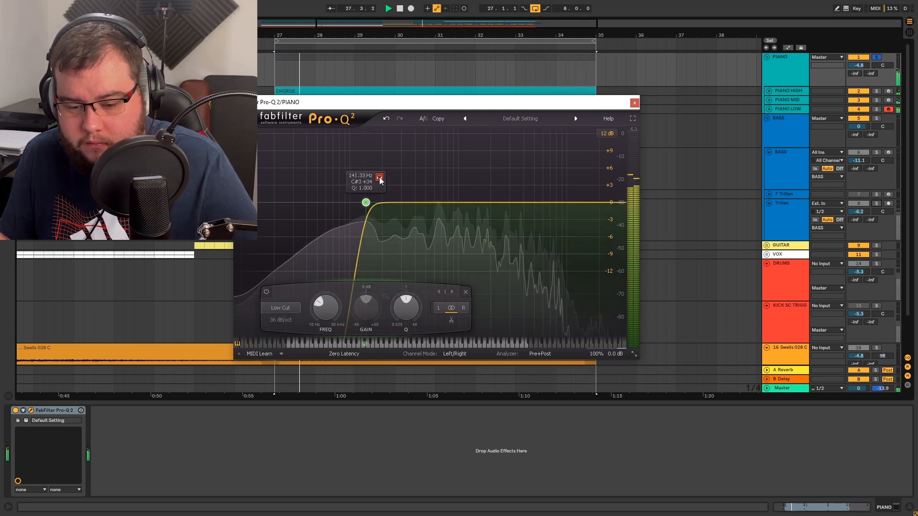
- Compare the piano with its low cut bypassed, lower the cutoff to about 132 Hz, and solo the Trilian bass alongside it
left_click(267, 291)
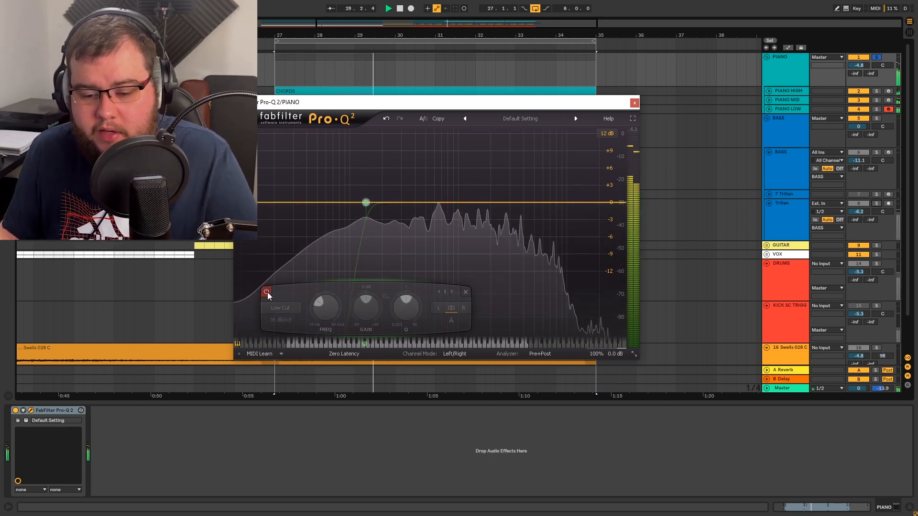
left_click(267, 291)
left_click_drag(379, 178, 375, 178)
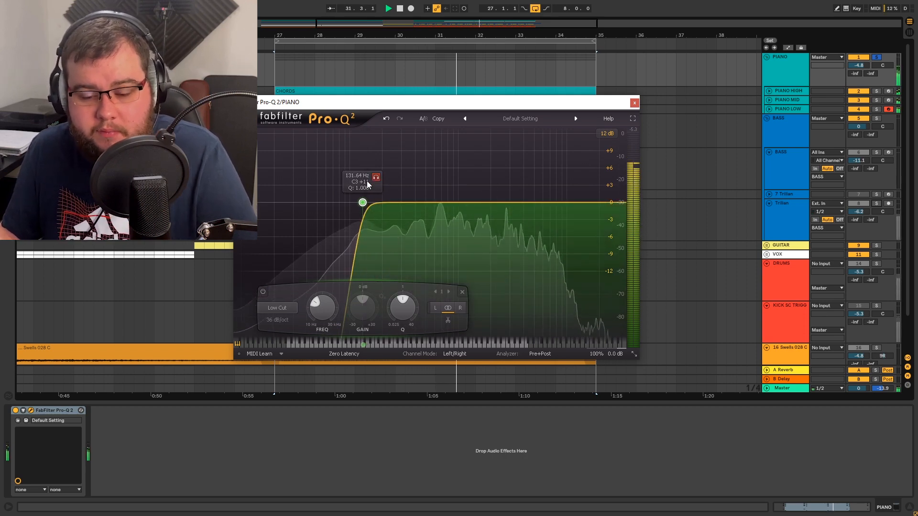
left_click(877, 203)
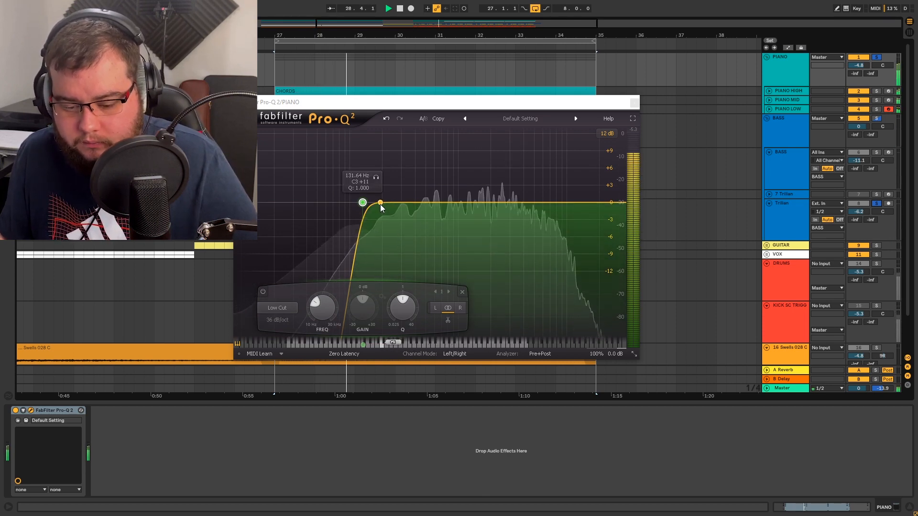
- Add a bell cut of about -2.75 dB near 219 Hz, Q 1.4, to the piano EQ and audition that band
left_click_drag(380, 205, 387, 220)
key("space")
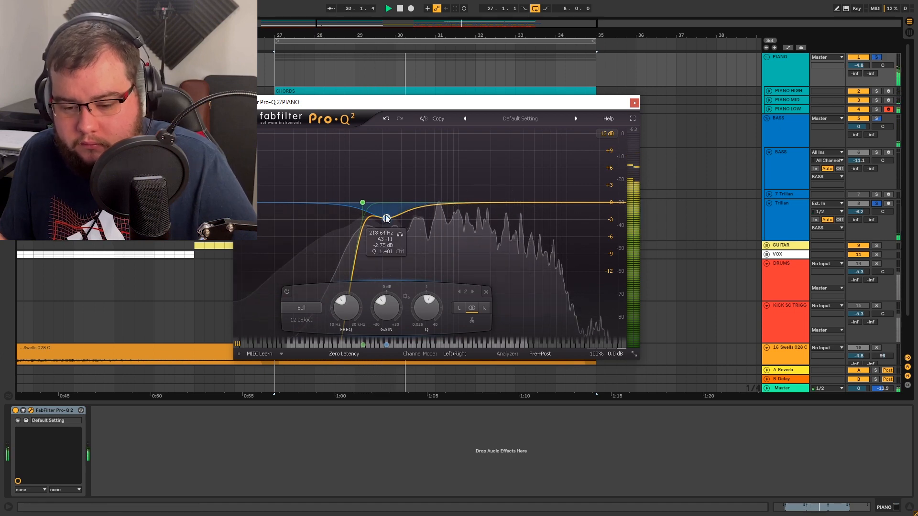
left_click(400, 235)
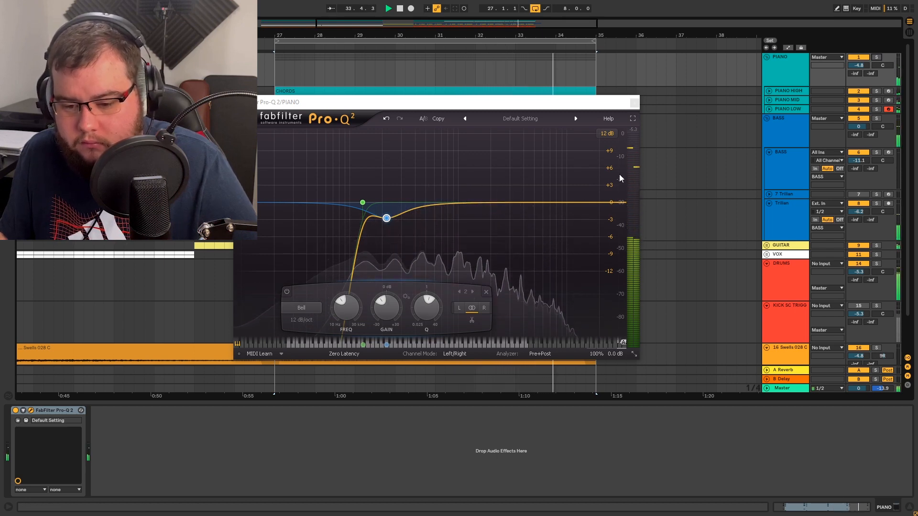
- Set the Trilian track volume to -6.0 dB
left_click(859, 211)
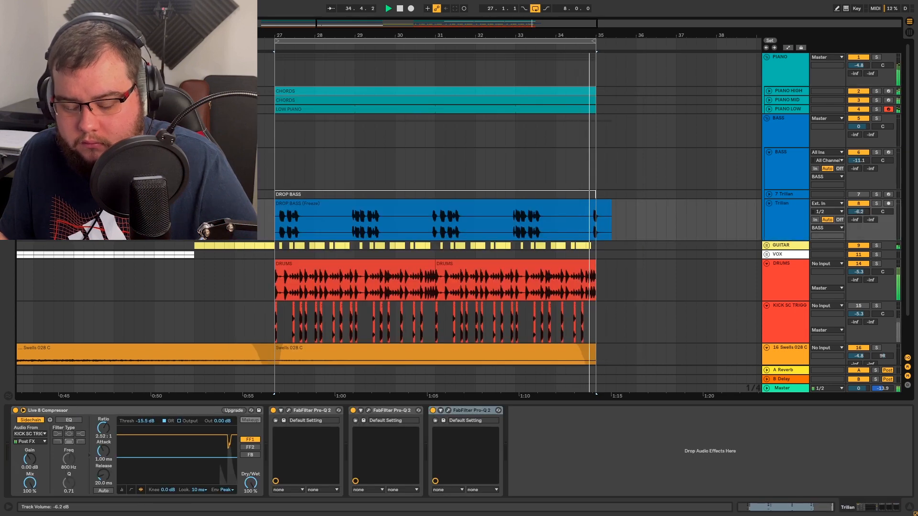
key("space")
- Open the GUITAR group's Pro-Q 2 and add a low cut with its cutoff at about 290 Hz
left_click(786, 246)
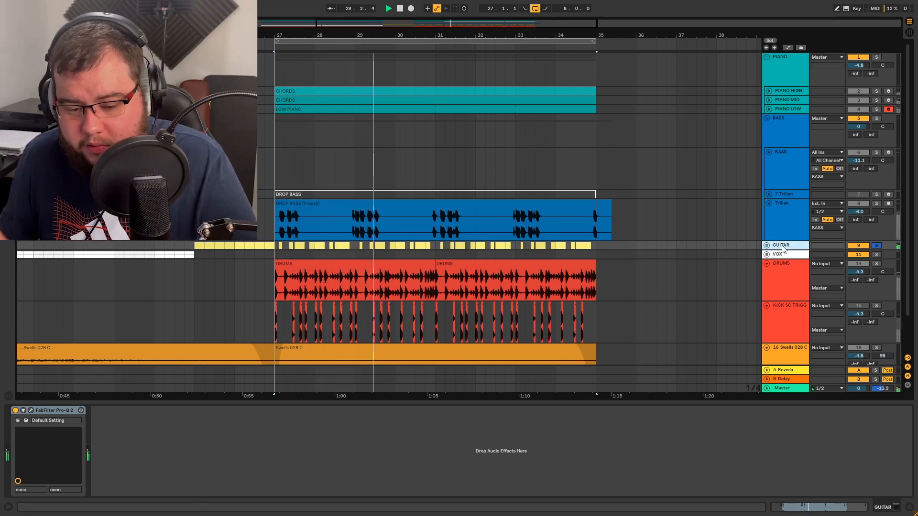
left_click(31, 410)
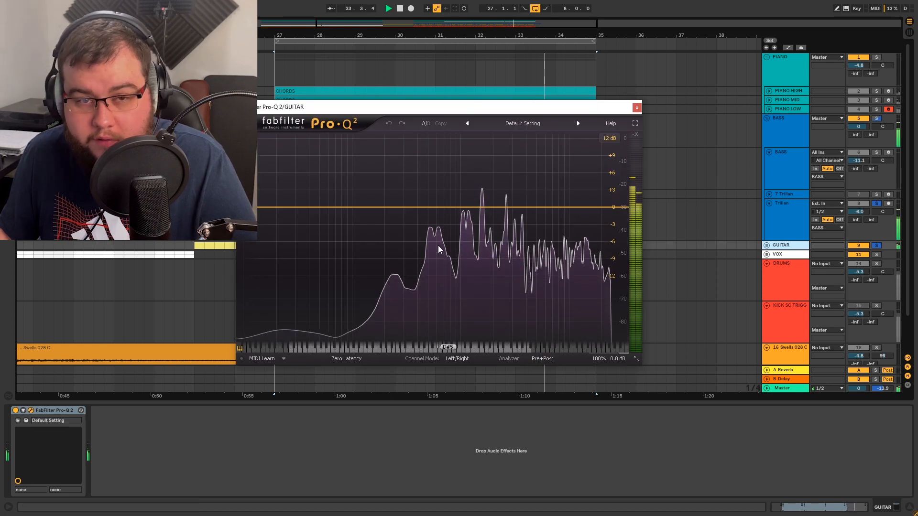
left_click_drag(263, 207, 402, 205)
- Set the guitar low cut to 18 dB/oct, lower its cutoff by ear to about 268 Hz, and turn off the Trilian solo
left_click(317, 324)
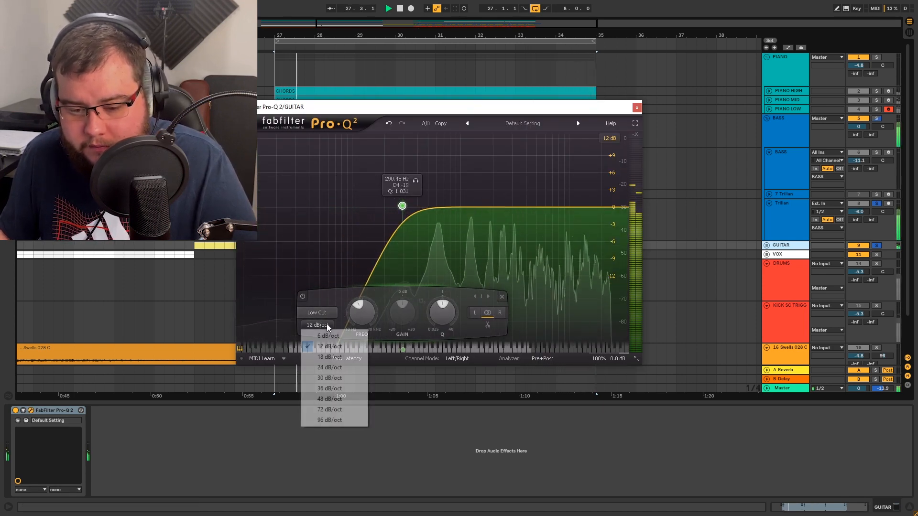
left_click(334, 353)
mouse_move(422, 182)
left_mouse_down()
mouse_move(452, 185)
mouse_move(419, 183)
mouse_move(433, 183)
mouse_move(418, 197)
mouse_move(406, 183)
left_mouse_up()
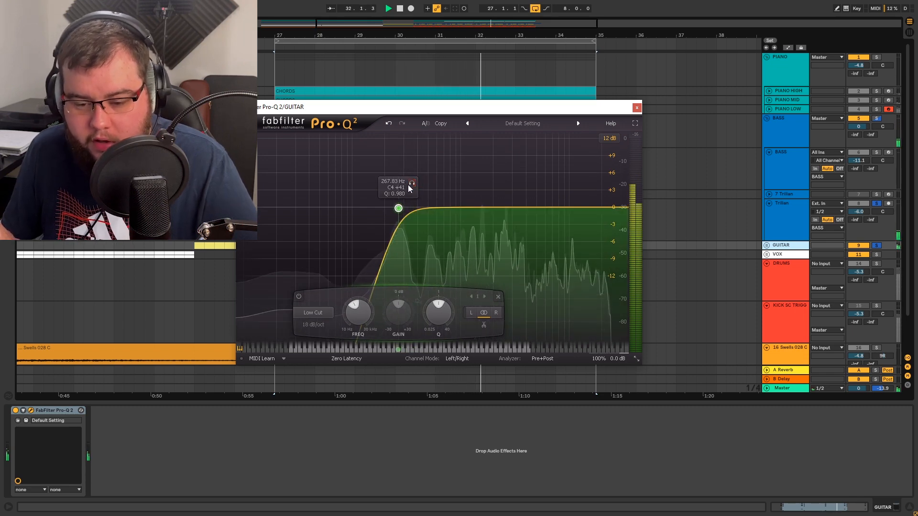
left_click(878, 204)
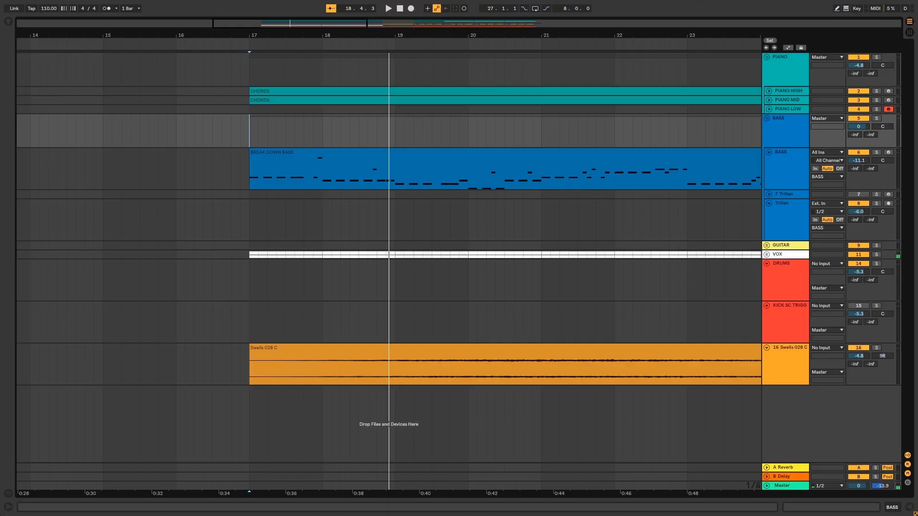
- Play the full mix from bar 17
key("space")
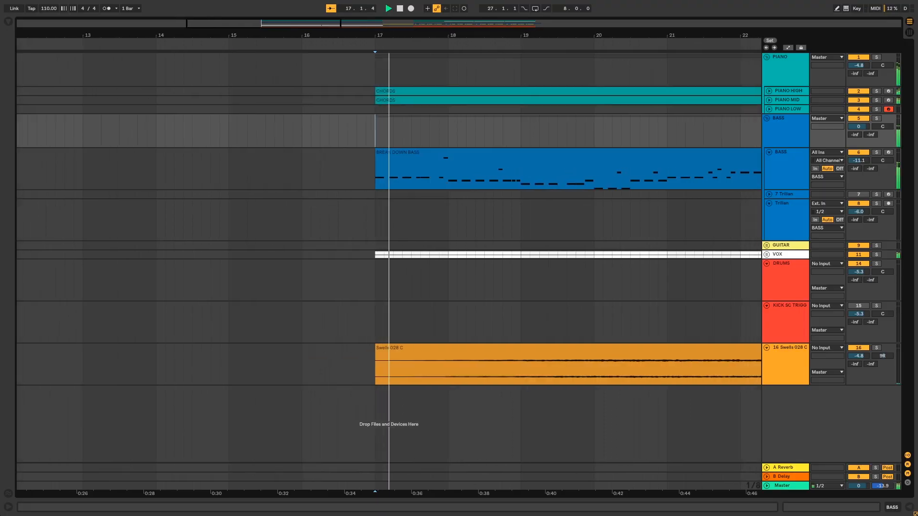